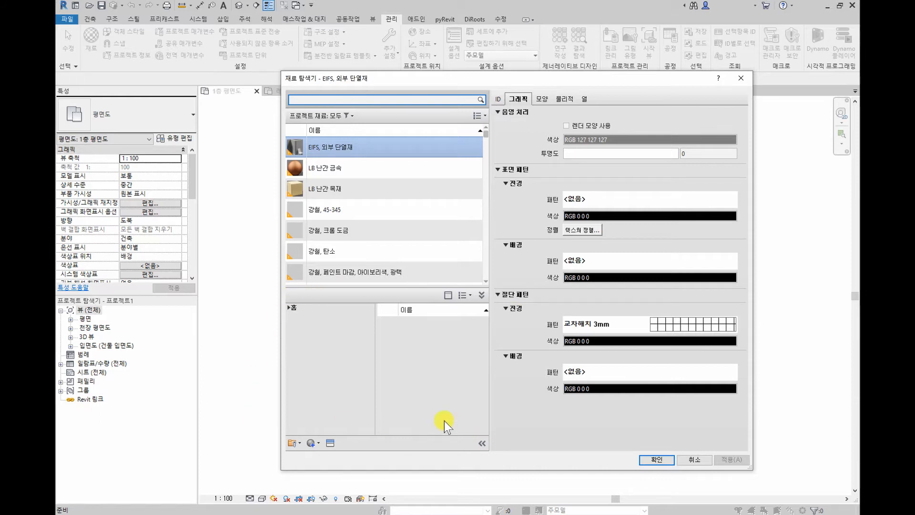
Collapse and restore the material library pane and the material properties pane in the Material Browser.
left_click(481, 295)
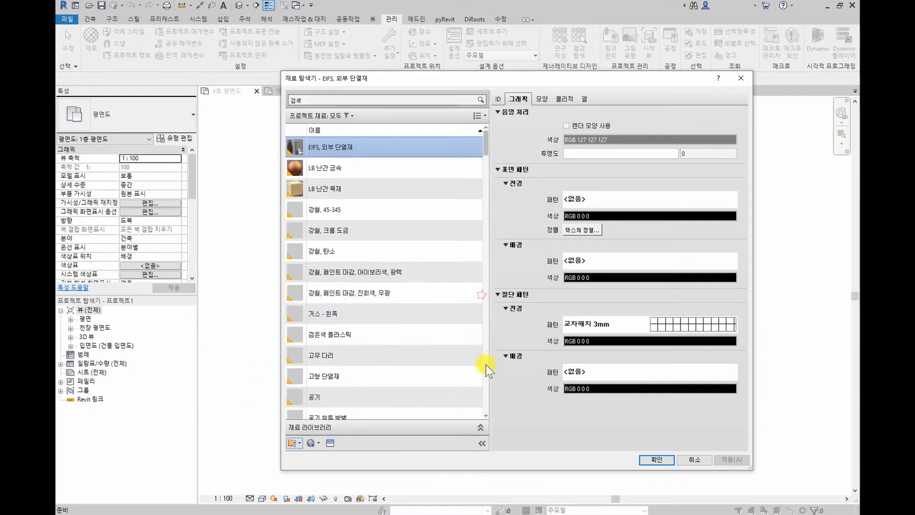
left_click(480, 427)
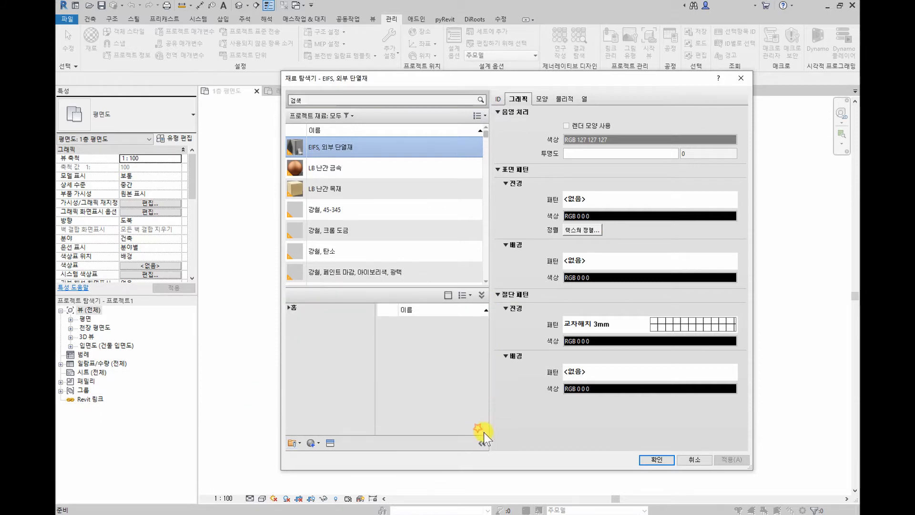
left_click(481, 442)
left_click(481, 443)
scroll(372, 273, "down", 1)
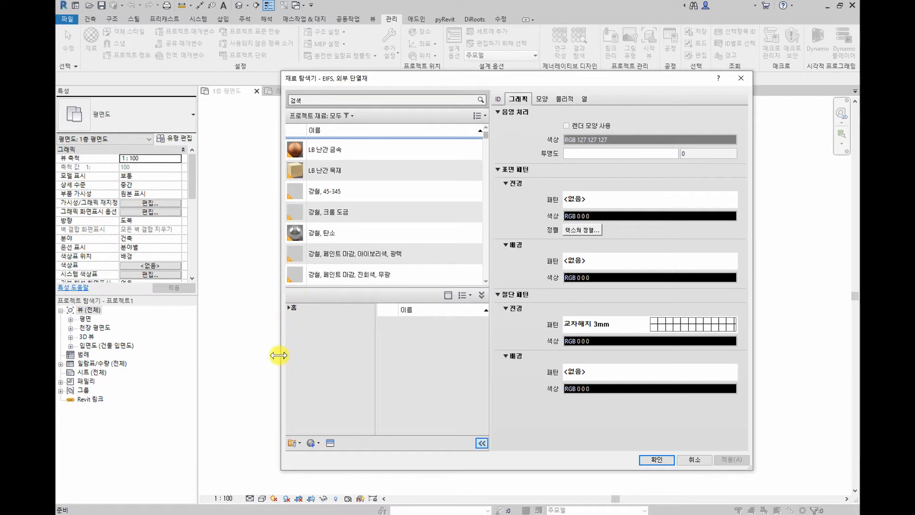
Expand the AEC 재료 library and browse its categories, including 기체, 바닥, 석조, 세라믹 and 유리.
left_click(287, 308)
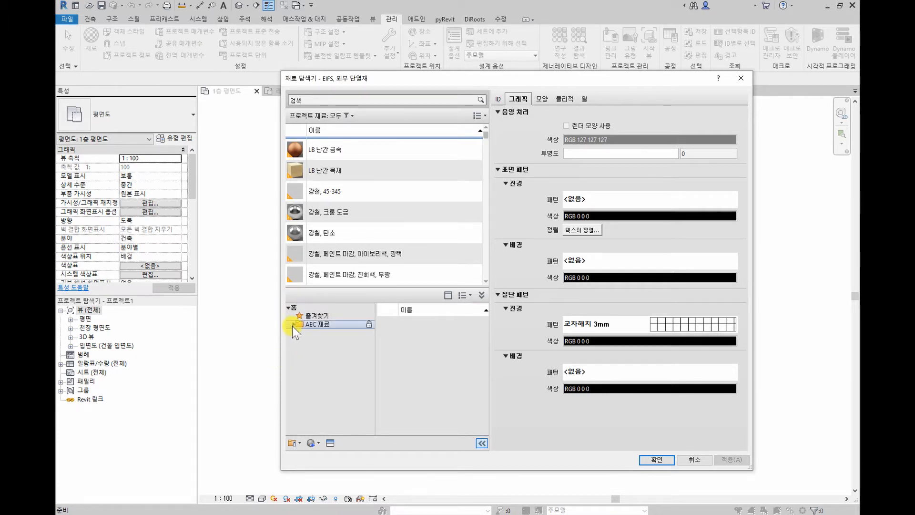
left_click(292, 324)
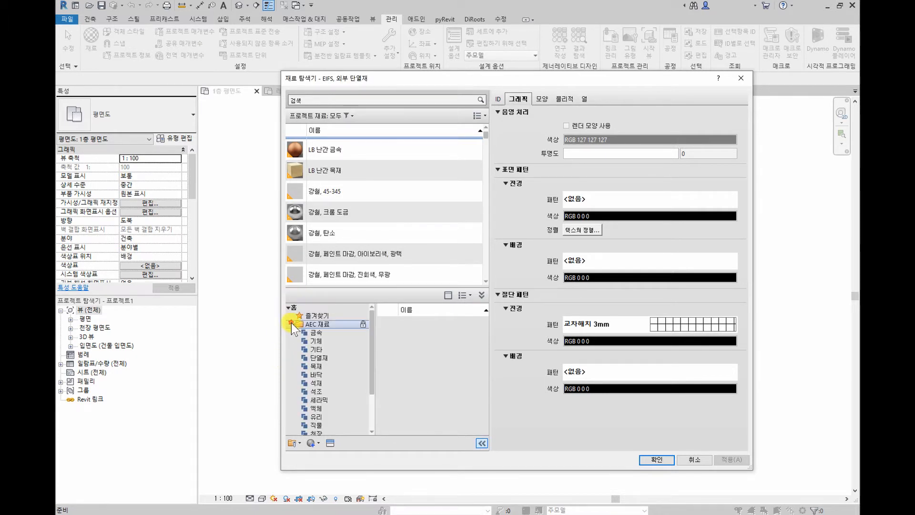
left_click(317, 341)
left_click(322, 375)
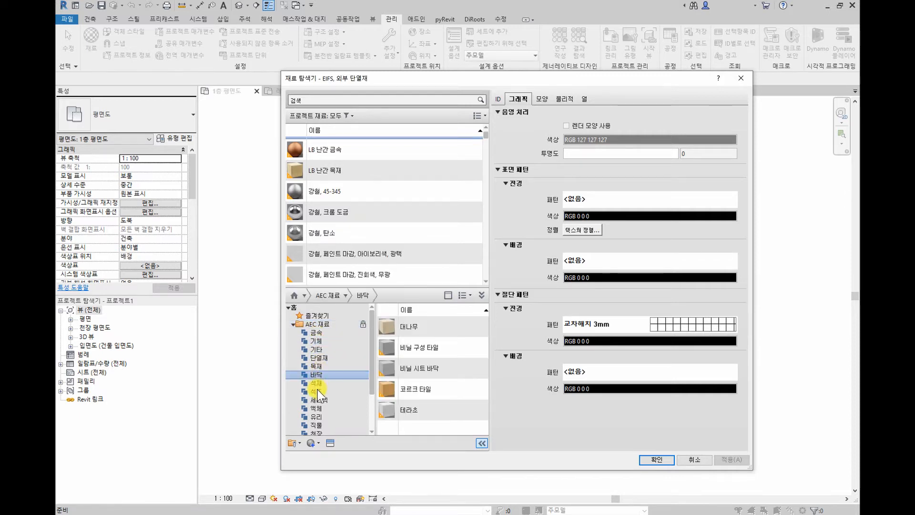
left_click(317, 391)
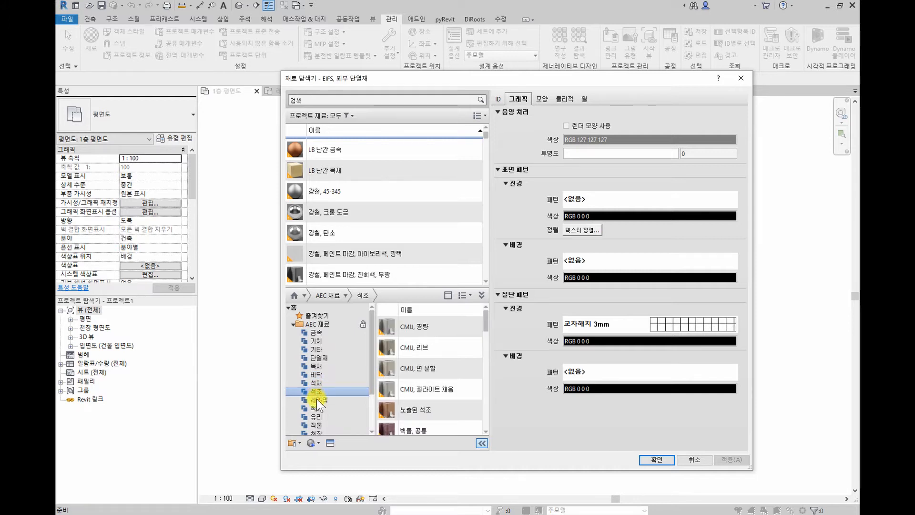
left_click(316, 399)
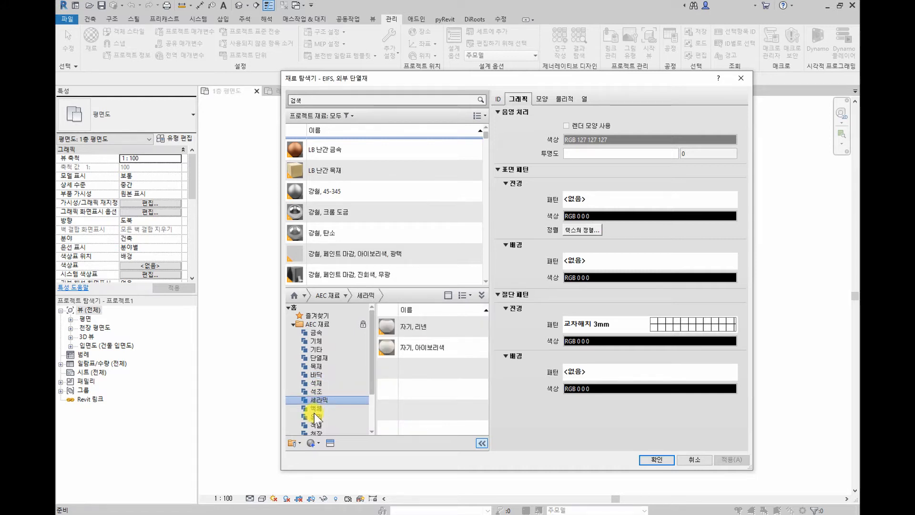
left_click(314, 417)
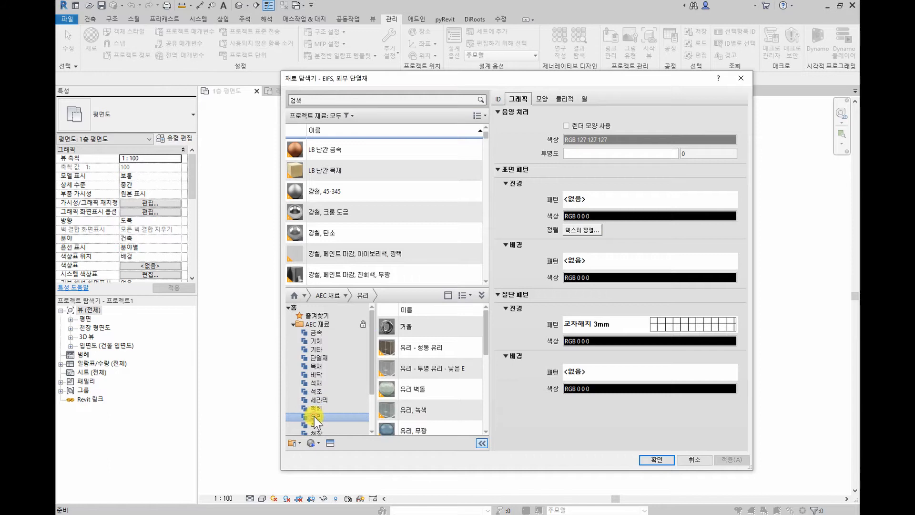
Add 가문비나무 from the 목재 category of the AEC 재료 library to the project materials and collapse that library.
left_click(318, 365)
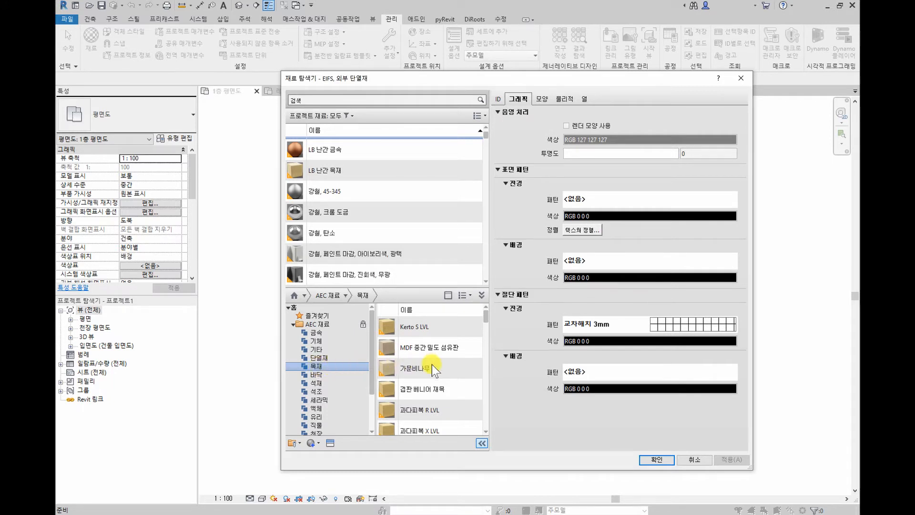
mouse_move(433, 371)
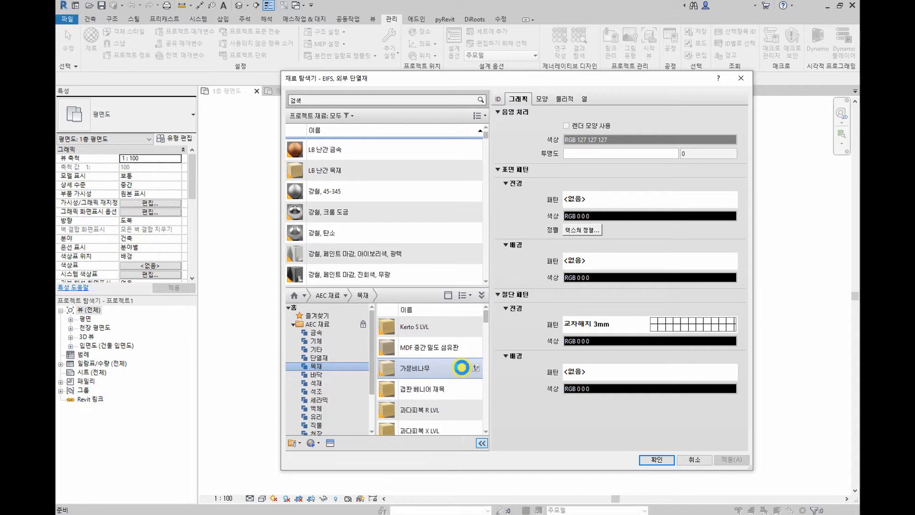
left_click(466, 367)
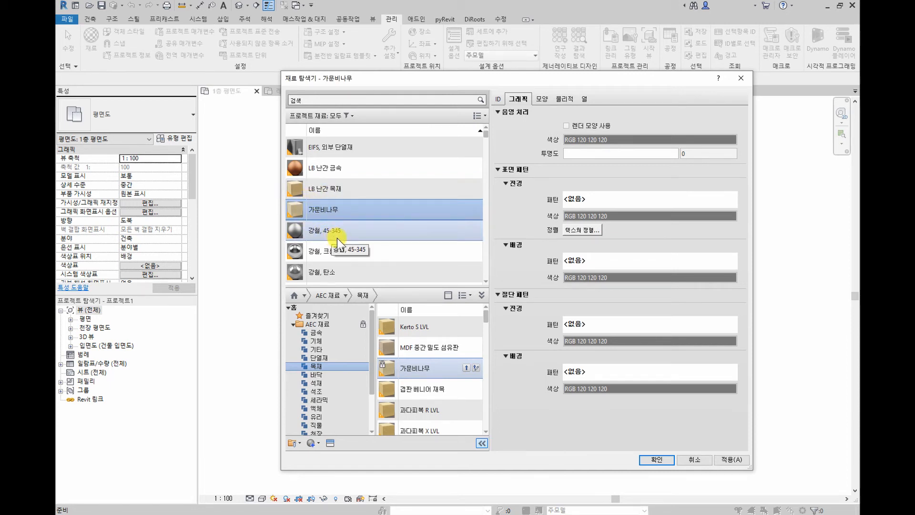
scroll(329, 267, "down", 1)
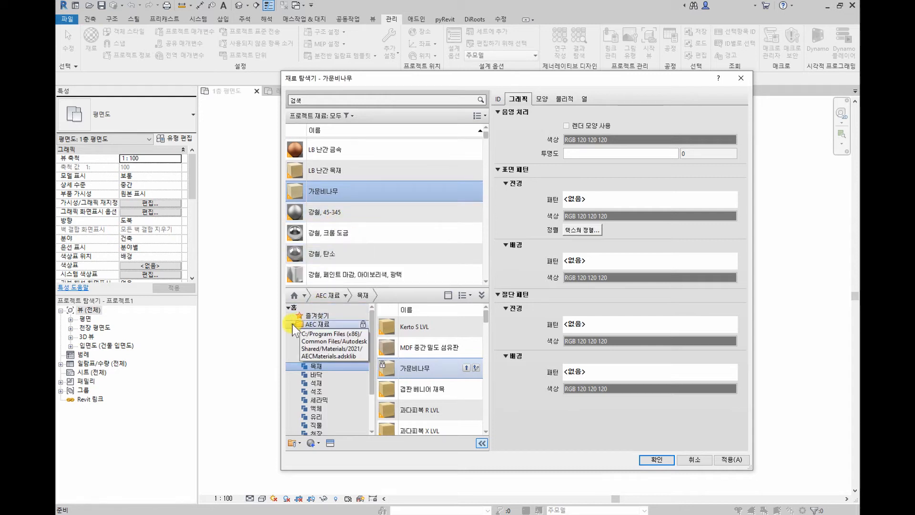
left_click(293, 324)
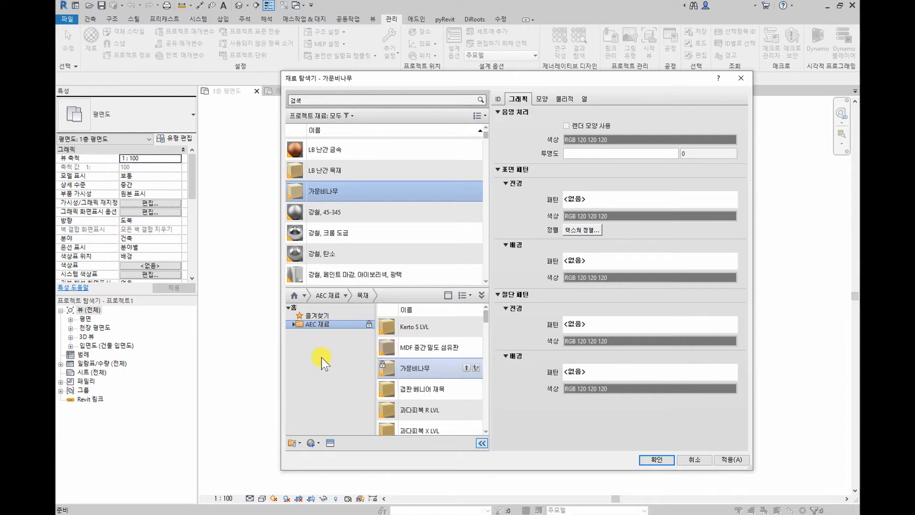
Create a new material library named BIM 장선배 on the Desktop.
left_click(292, 443)
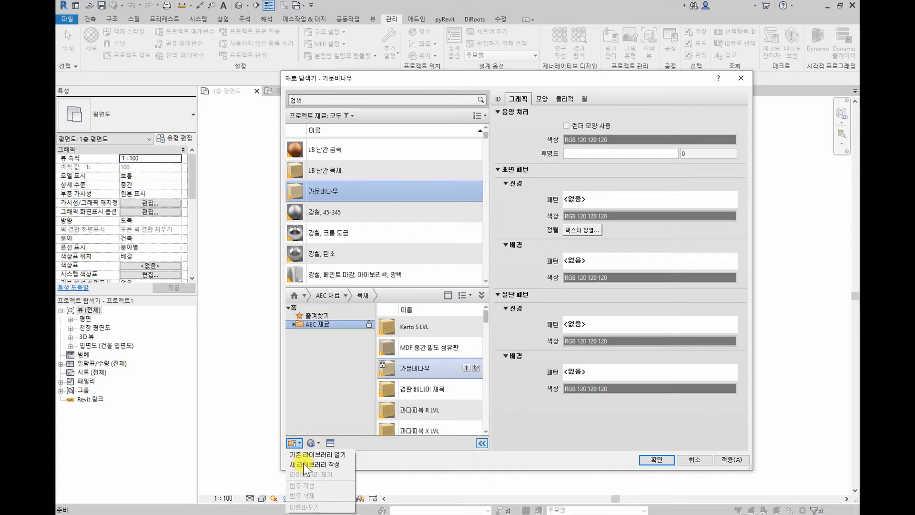
left_click(303, 463)
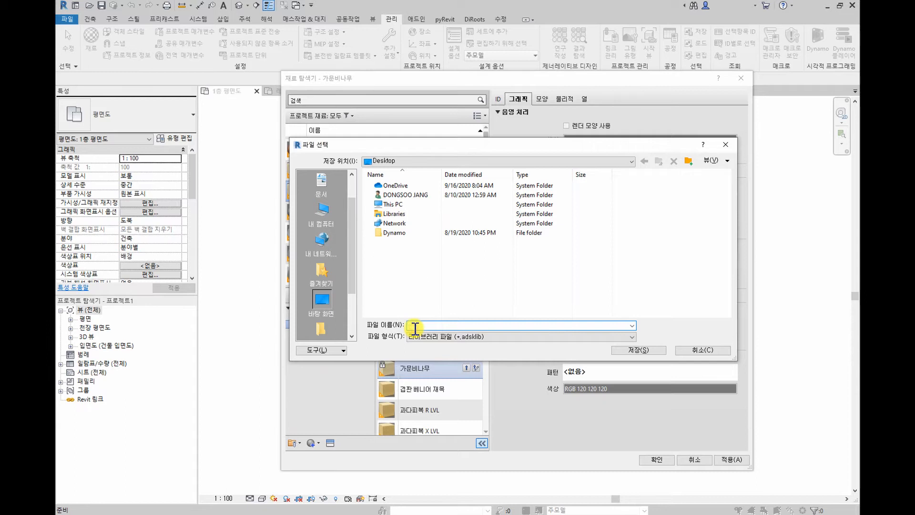
type("BIM 장선빼")
left_click(646, 351)
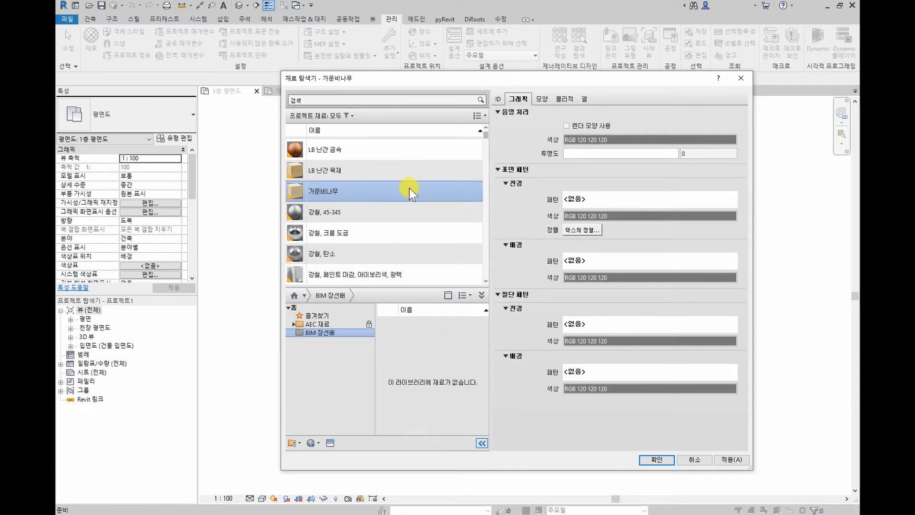
Copy the project materials 가문비나무, 구리 and 기본 벽 into the BIM 장선배 library.
left_click_drag(411, 193, 420, 356)
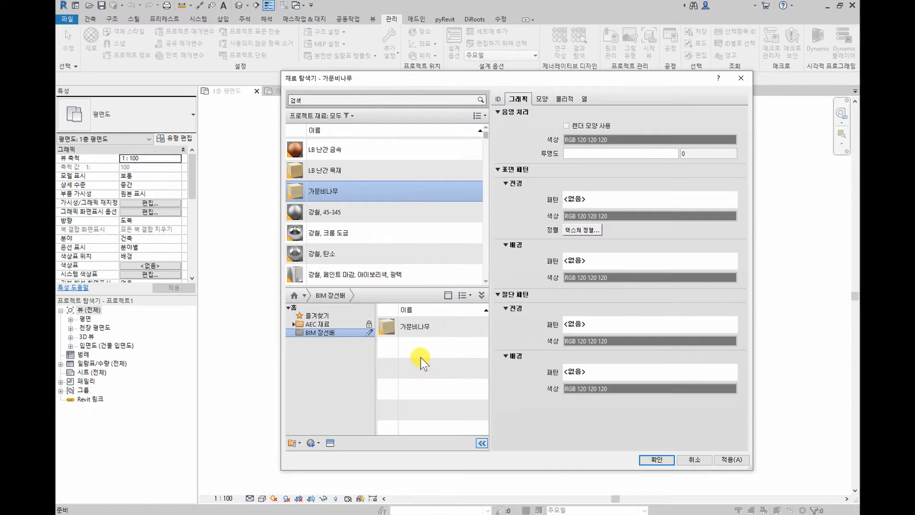
scroll(351, 227, "down", 3)
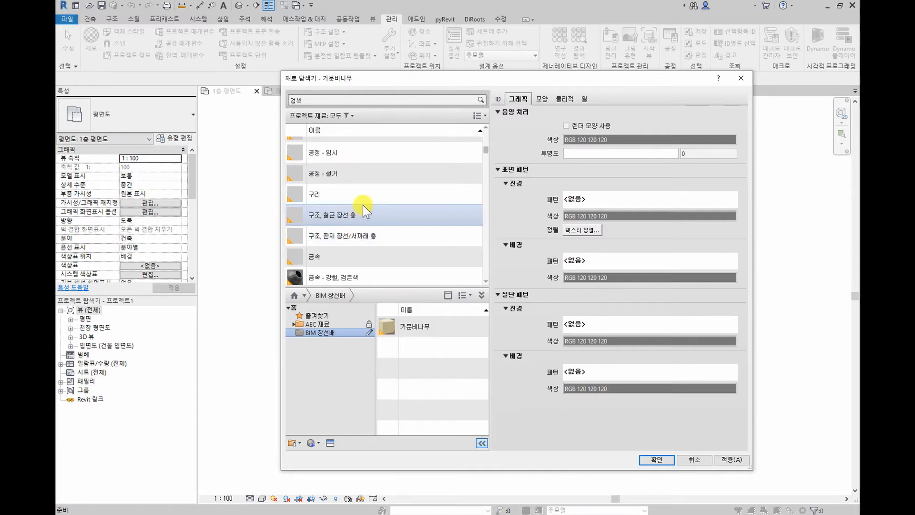
left_click(370, 188)
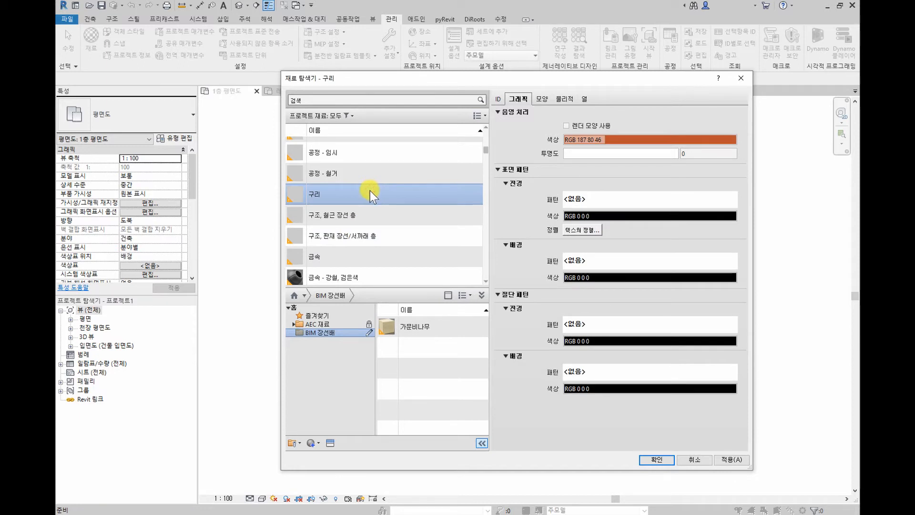
left_click_drag(369, 190, 410, 361)
scroll(350, 252, "down", 3)
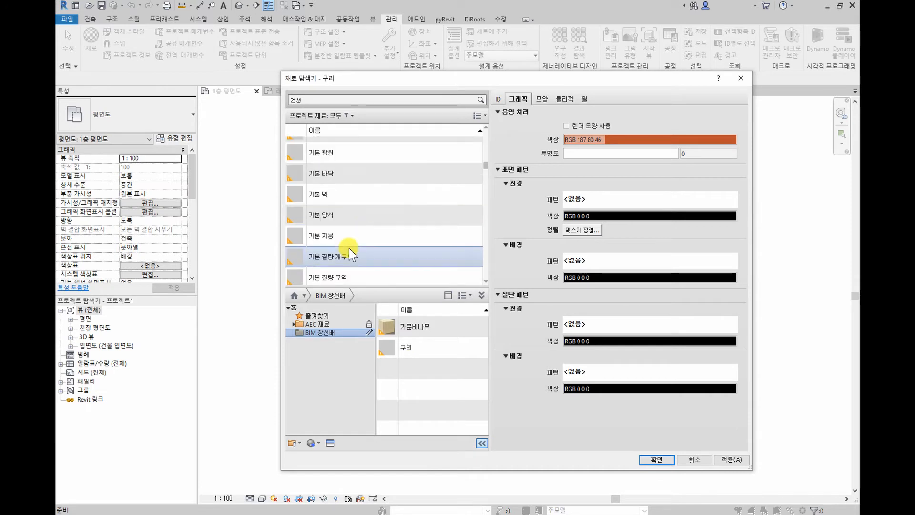
left_click(369, 187)
left_click_drag(384, 195, 431, 384)
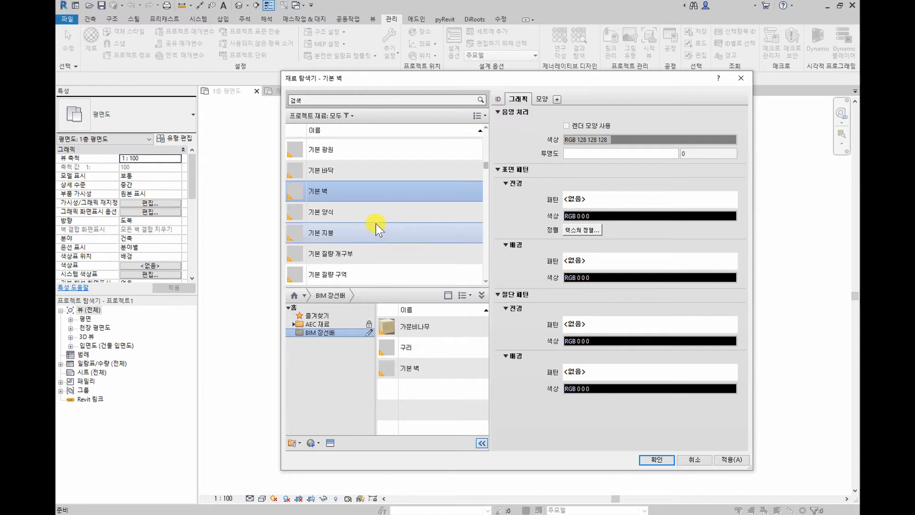
Copy the project materials 목재 - 떡갈나무, 폭 and 루핑 펠트 into the BIM 장선배 library.
scroll(379, 233, "down", 6)
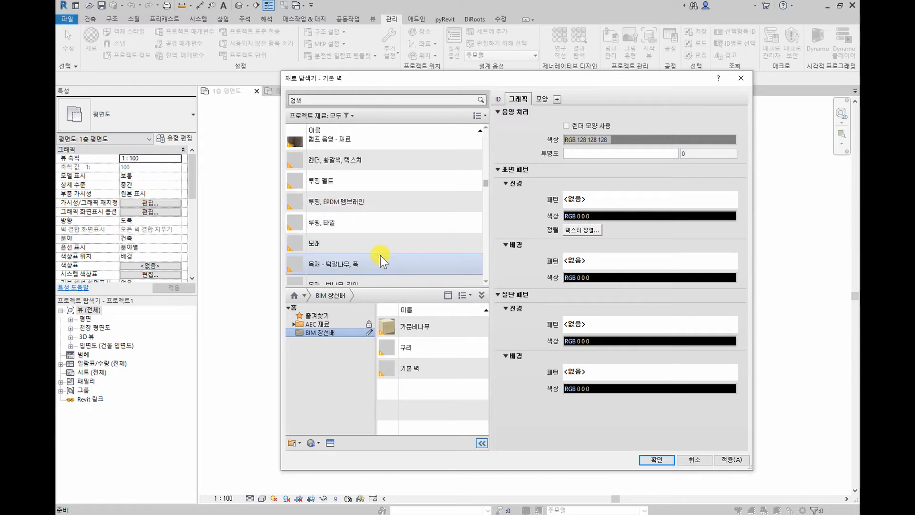
left_click_drag(379, 262, 431, 392)
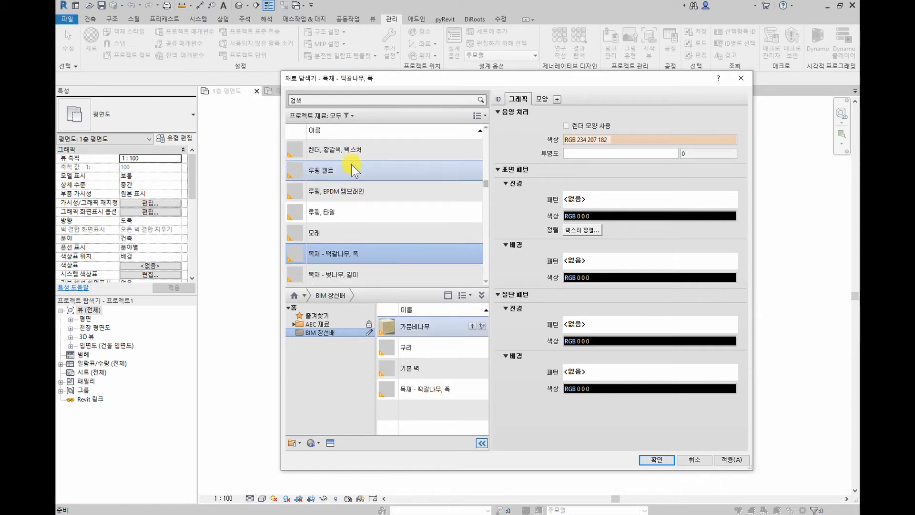
left_click_drag(351, 166, 434, 408)
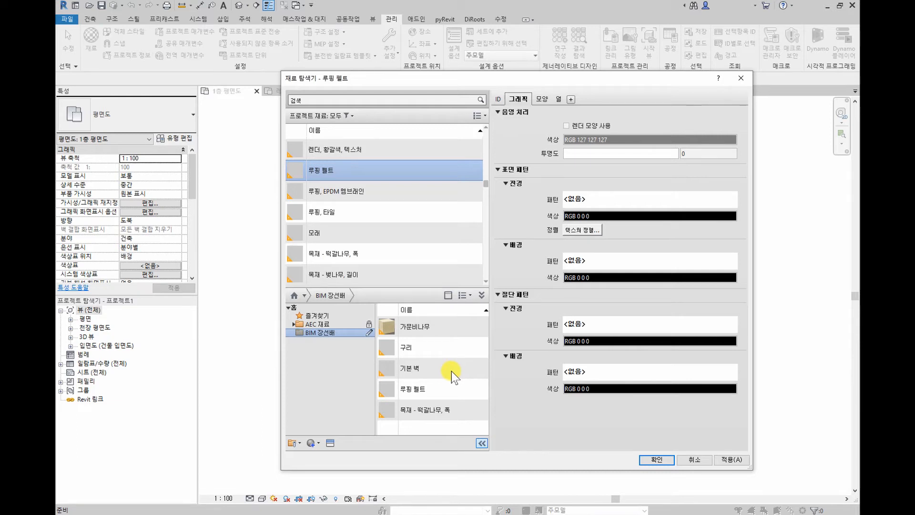
Examine the graphics, appearance and identity properties of 목재 - 떡갈나무, 폭 in the BIM 장선배 library and check whether they can be edited.
left_click(421, 324)
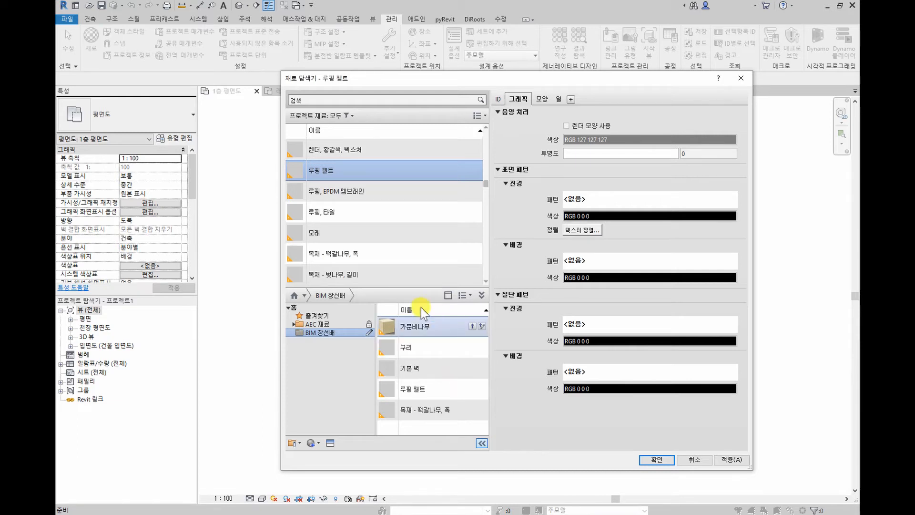
left_click(439, 411)
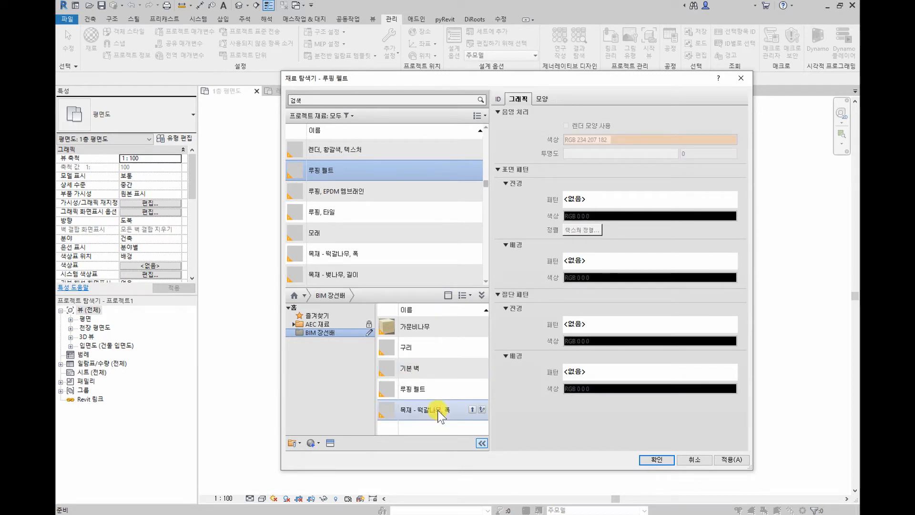
left_click(623, 371)
left_click(630, 320)
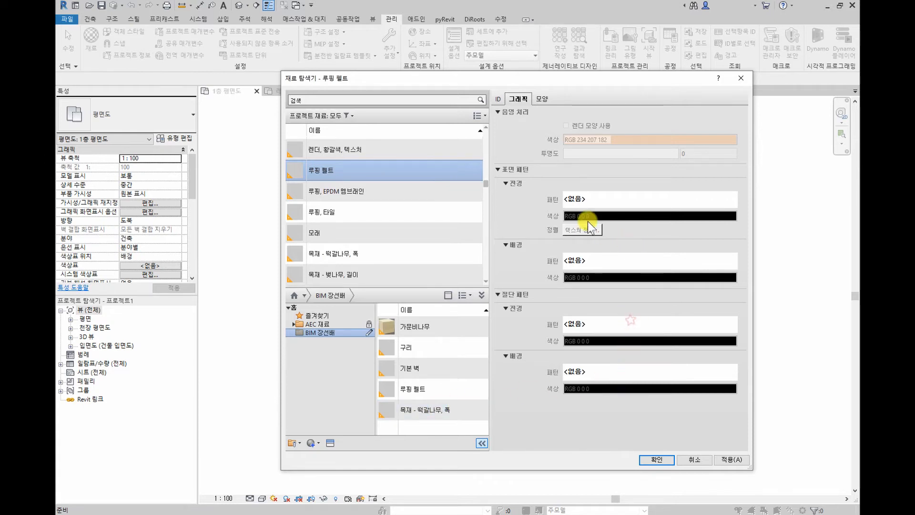
left_click(541, 98)
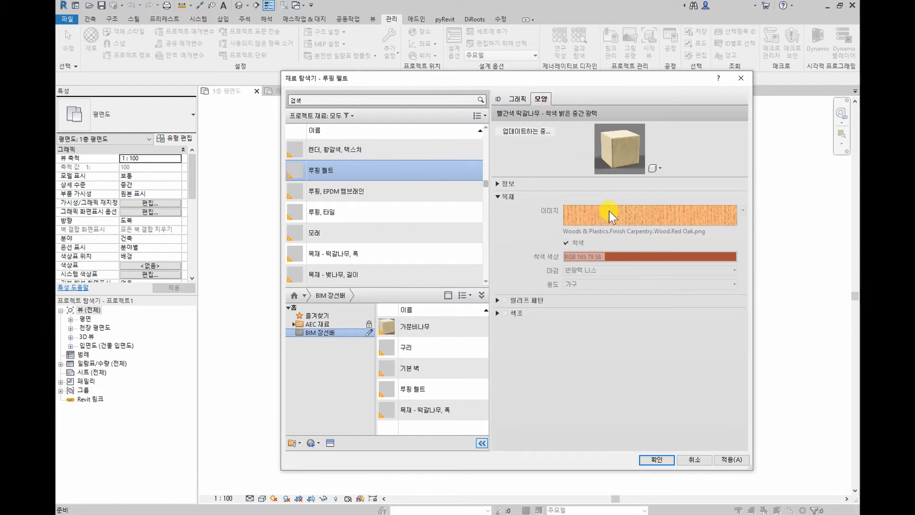
left_click(500, 100)
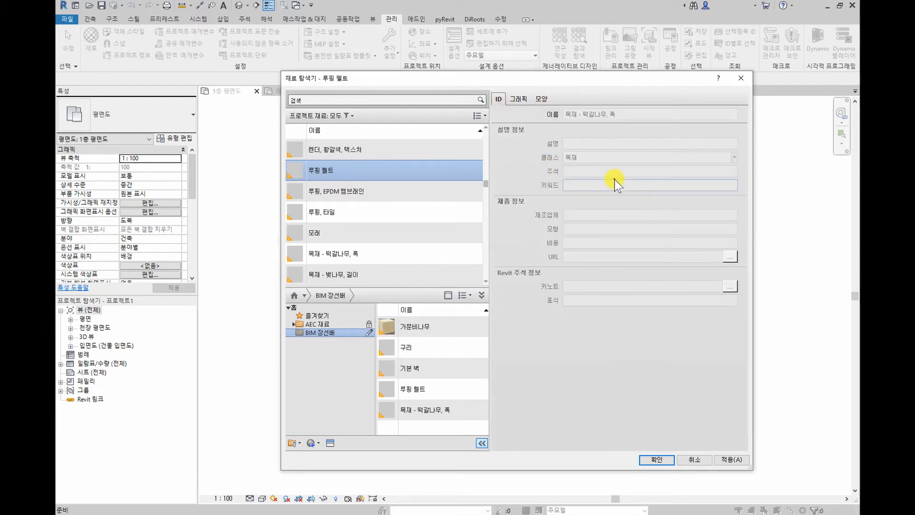
left_click(619, 229)
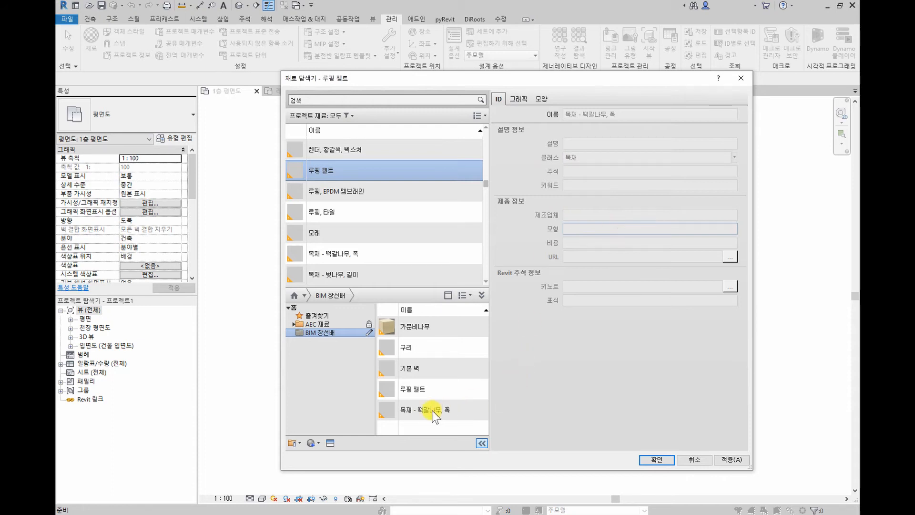
Load 목재 - 떡갈나무, 폭 from the BIM 장선배 library into the project, replacing the duplicate appearance, and open its manufacturer field for editing.
mouse_move(427, 410)
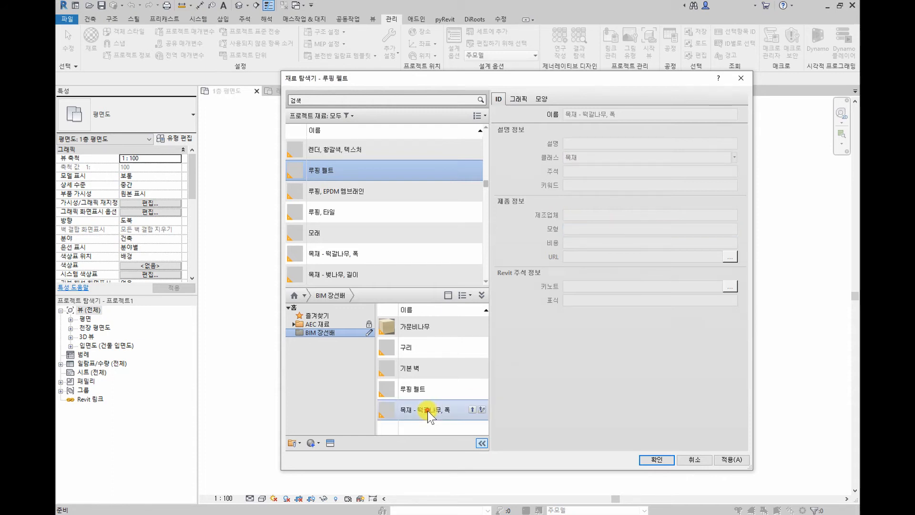
left_click(473, 411)
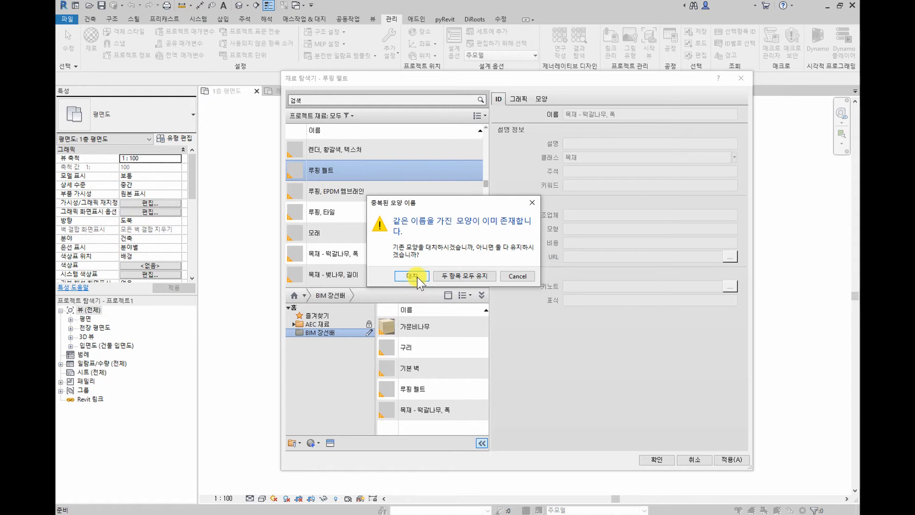
left_click(412, 276)
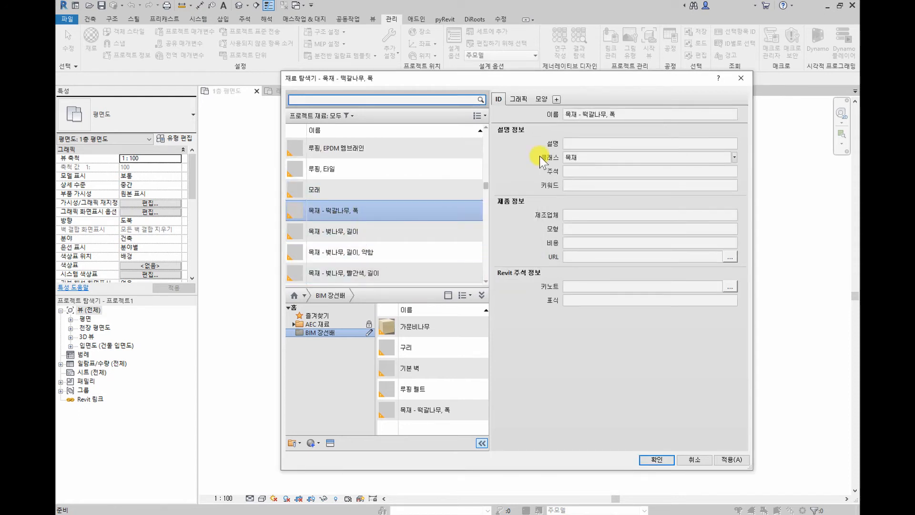
left_click(605, 213)
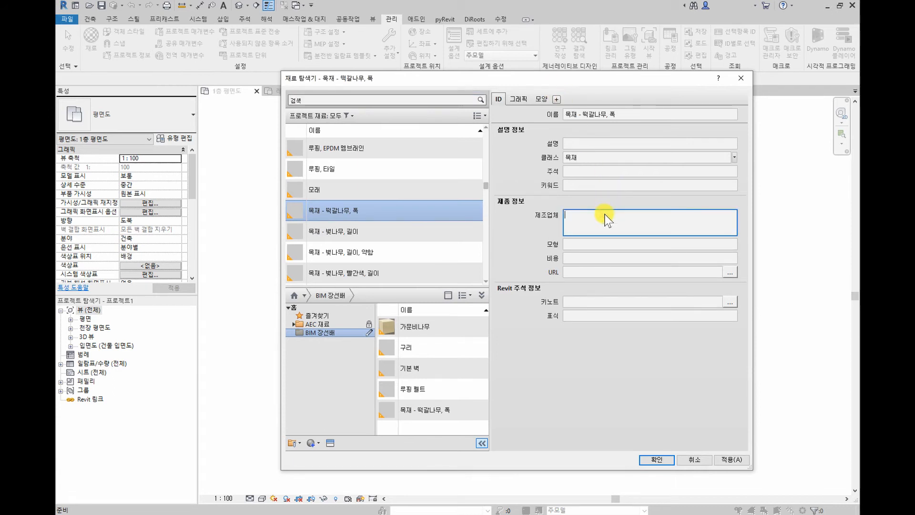
Set the manufacturer of 목재 - 떡갈나무, 폭 to 시험 and its model to TEST, and replace its copy in the BIM 장선배 library.
type("시험")
left_click(590, 244)
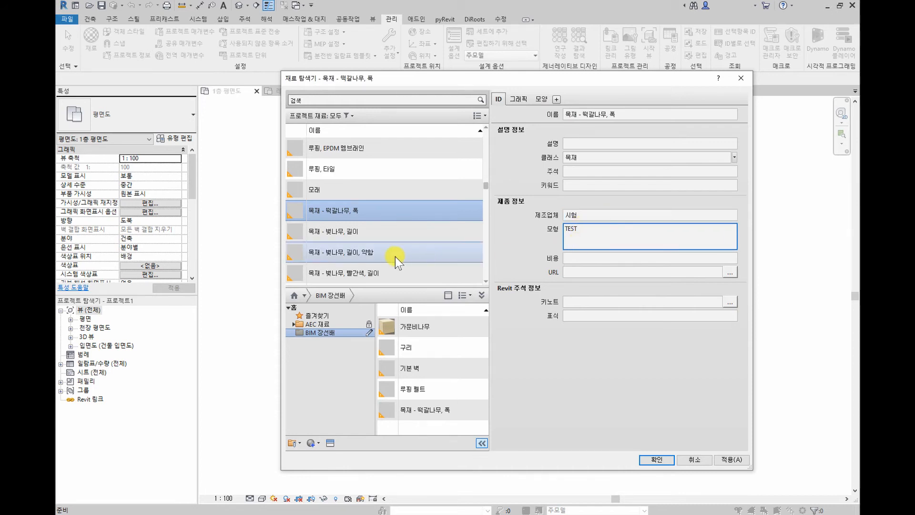
left_click(422, 214)
left_click_drag(422, 215, 443, 355)
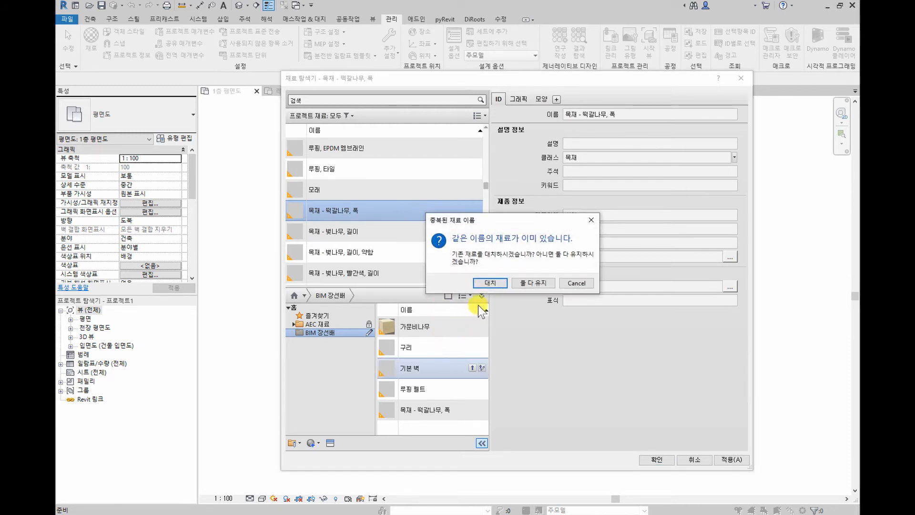
left_click(489, 283)
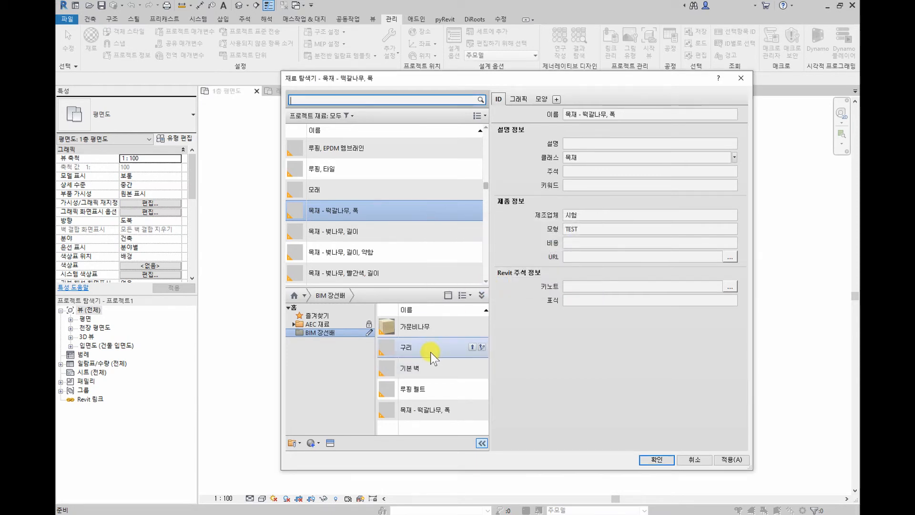
Check the library's 목재 - 떡갈나무, 폭 and 구리 identity data, and examine 가문비나무's appearance, identity, graphics, physical and thermal properties.
left_click(420, 407)
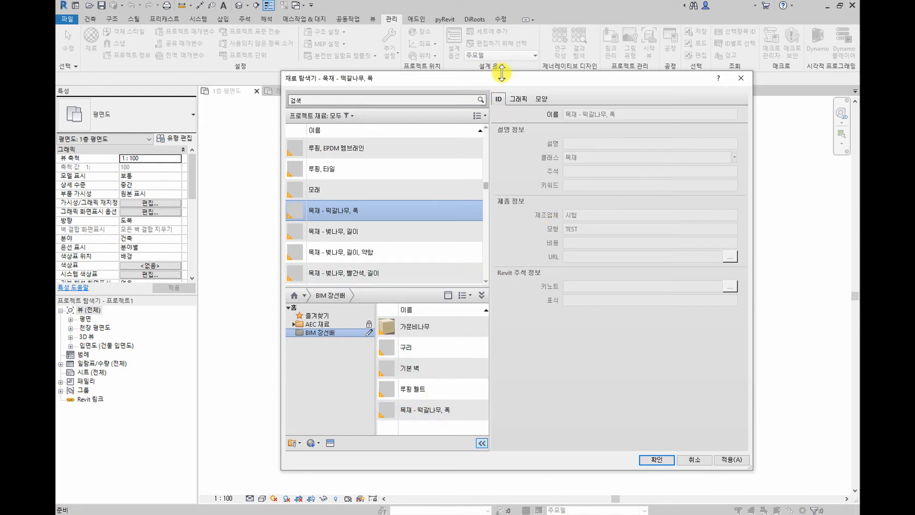
left_click(411, 326)
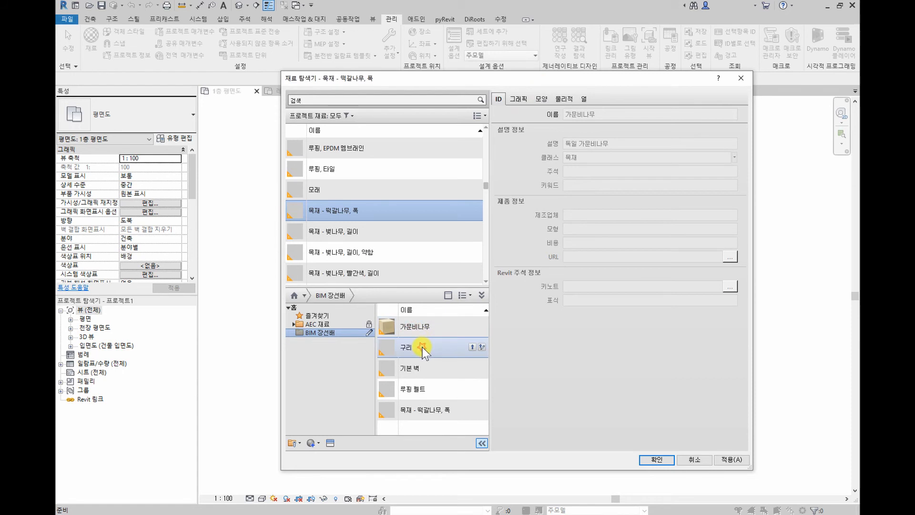
left_click(422, 347)
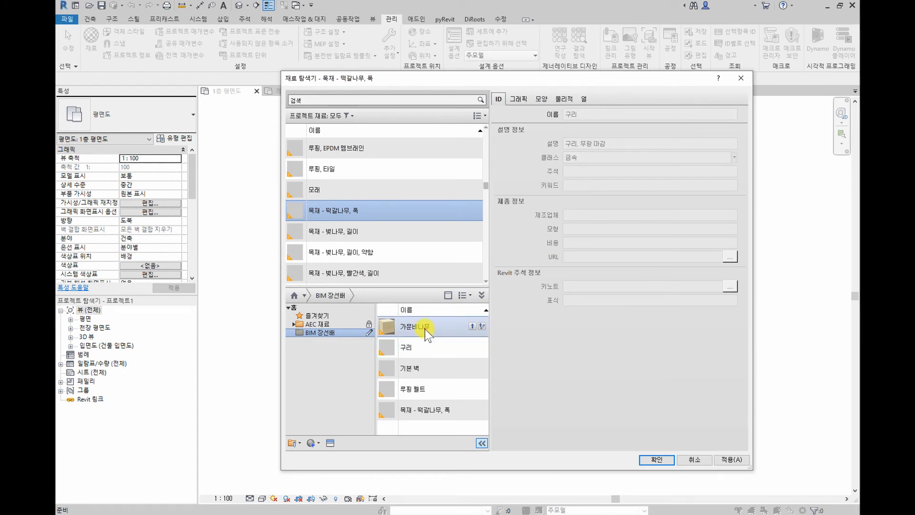
left_click(419, 329)
left_click(541, 99)
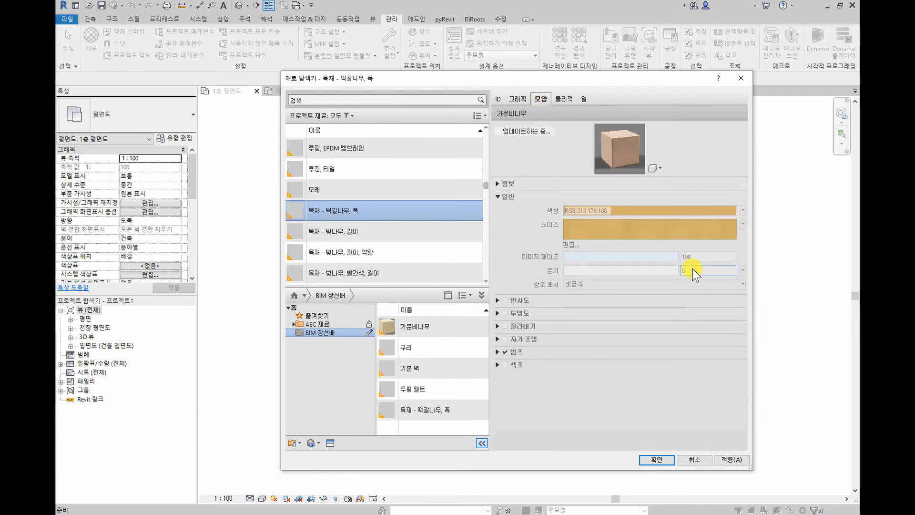
left_click(498, 98)
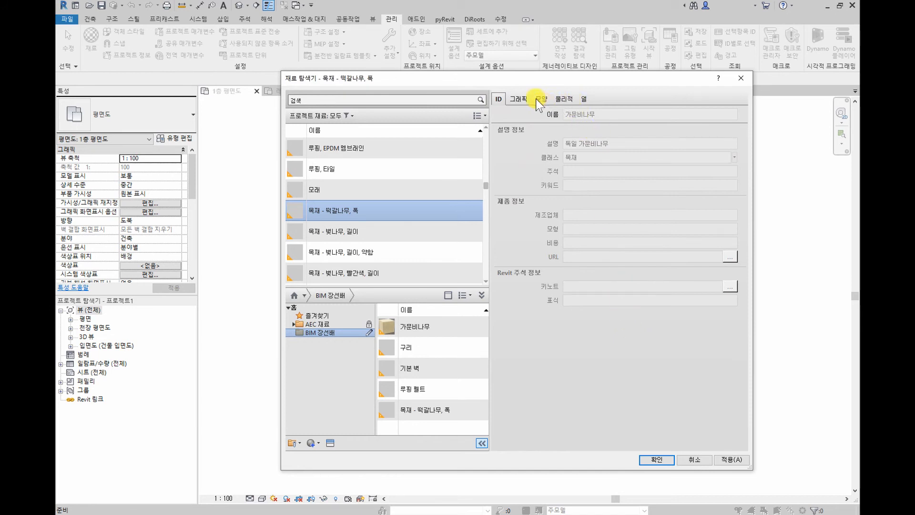
left_click(519, 98)
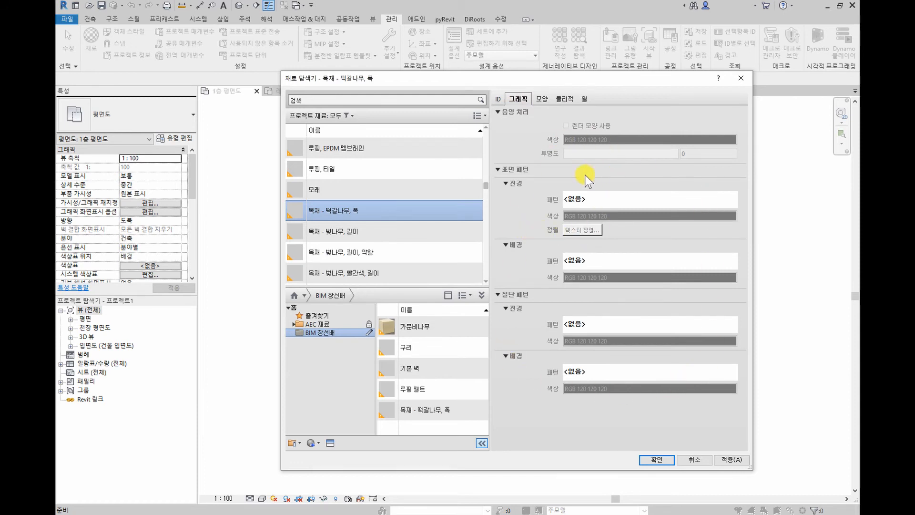
left_click(563, 98)
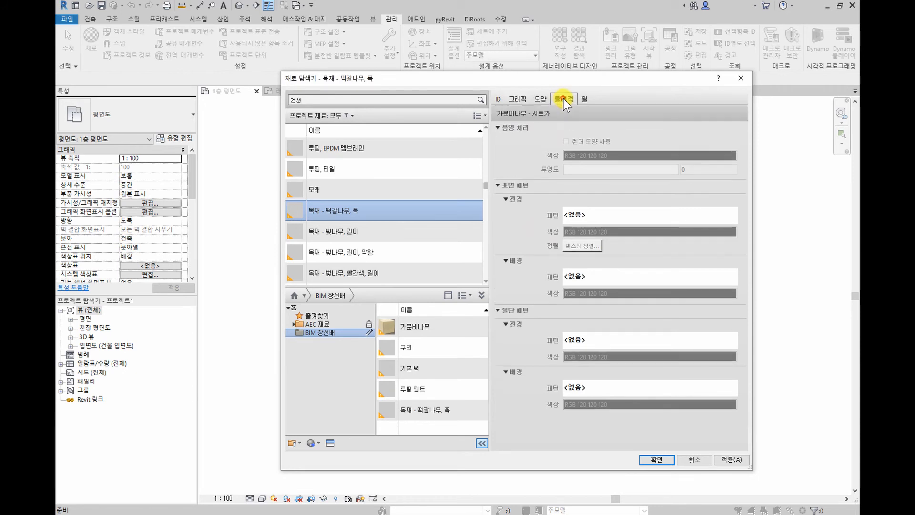
left_click(588, 98)
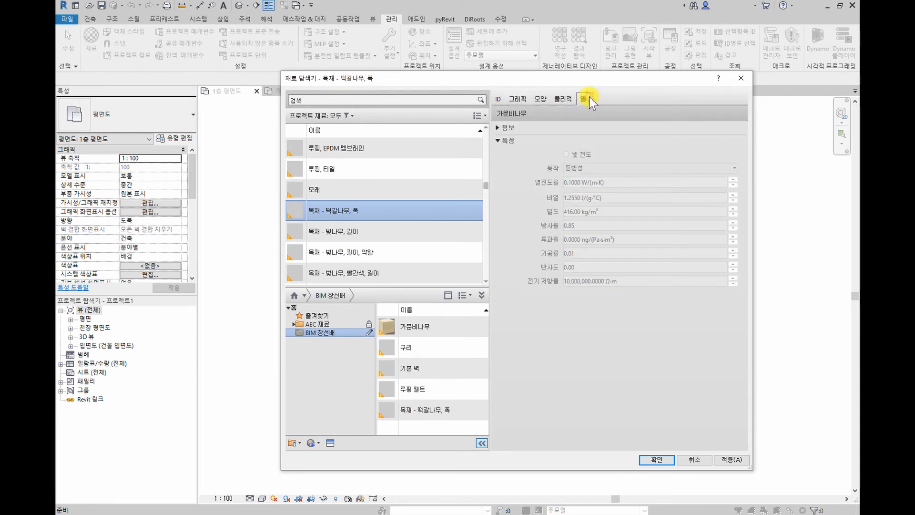
Check 루핑 펠트's identity data and the identity, appearance and graphics properties of 목재 - 떡갈나무, 폭 in the BIM 장선배 library.
left_click(453, 393)
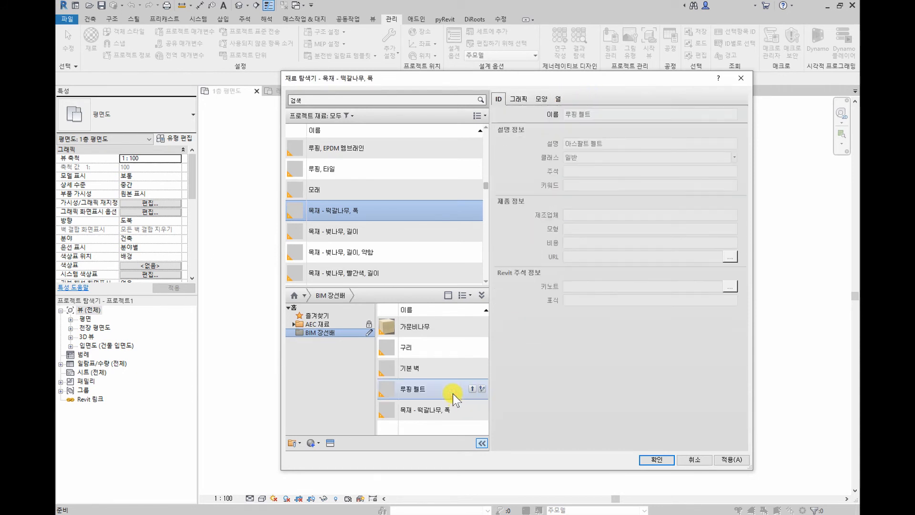
left_click(432, 409)
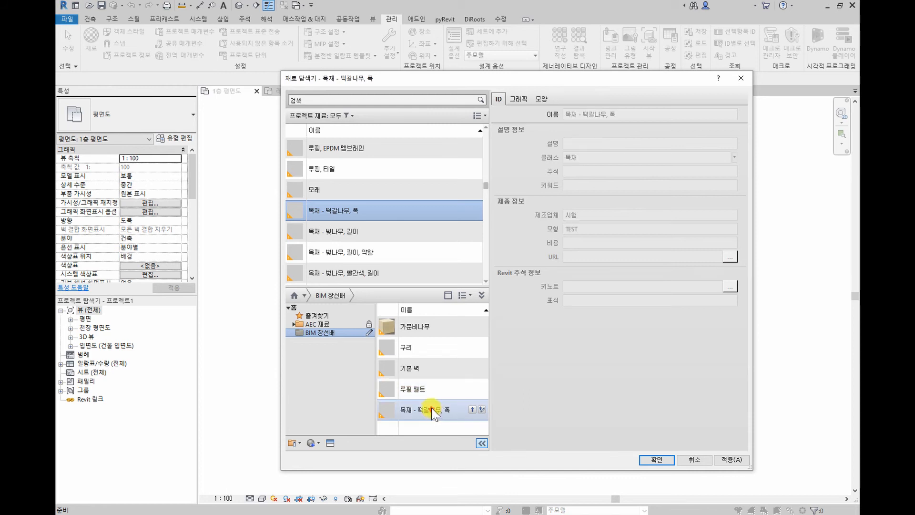
left_click(543, 99)
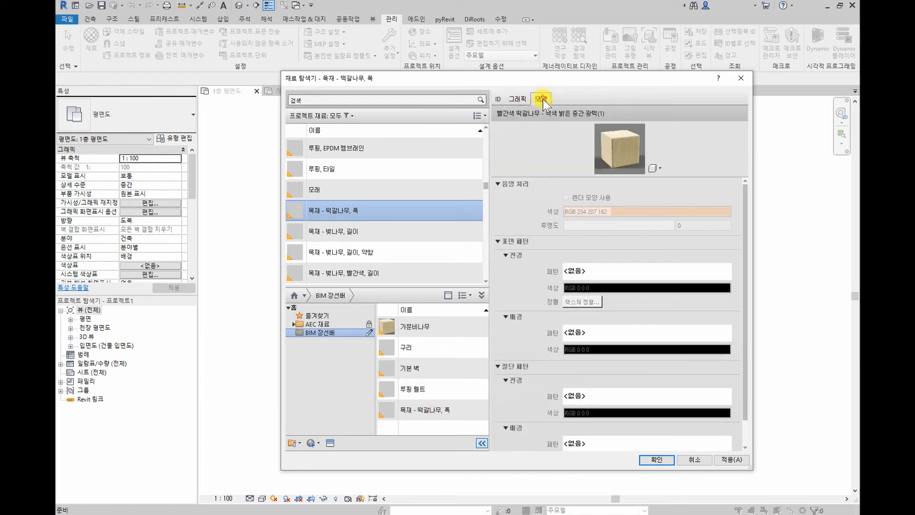
left_click(501, 99)
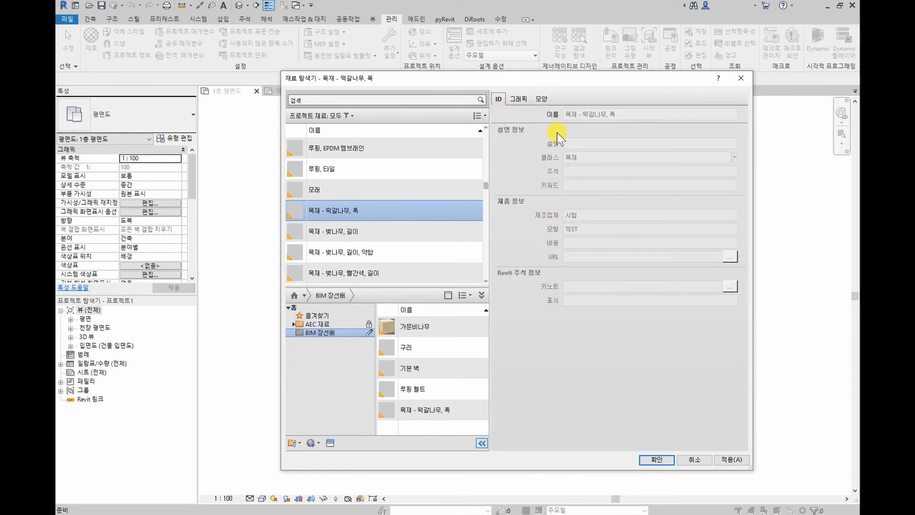
left_click(523, 98)
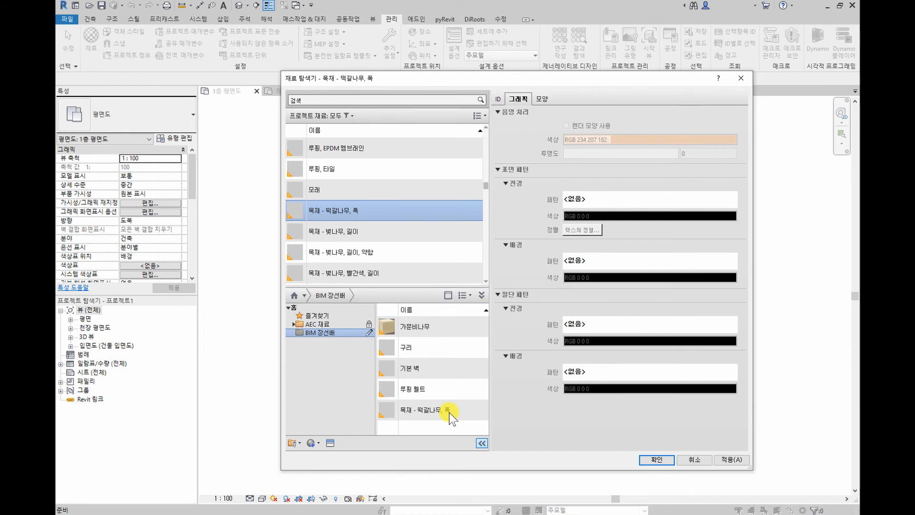
Load the BIM 장선배 library copy of 목재 - 떡갈나무, 폭 into the project again for editing.
mouse_move(451, 418)
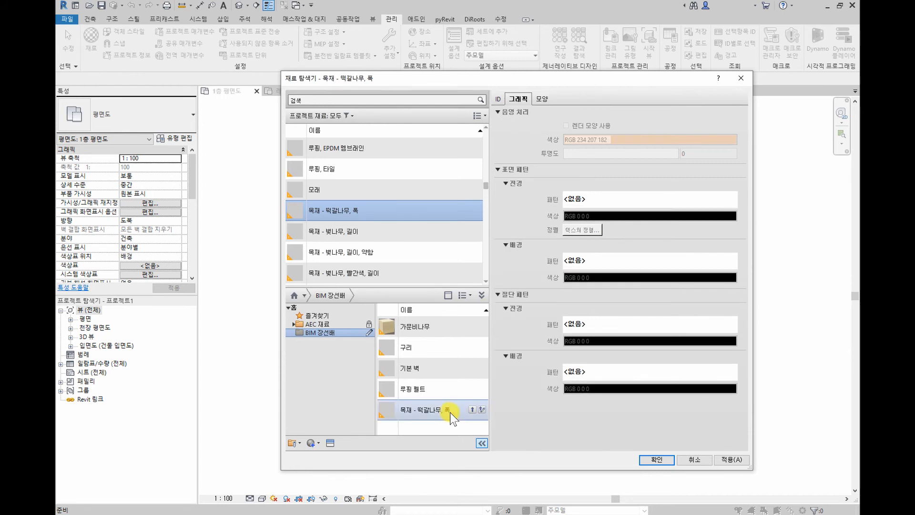
left_click(471, 410)
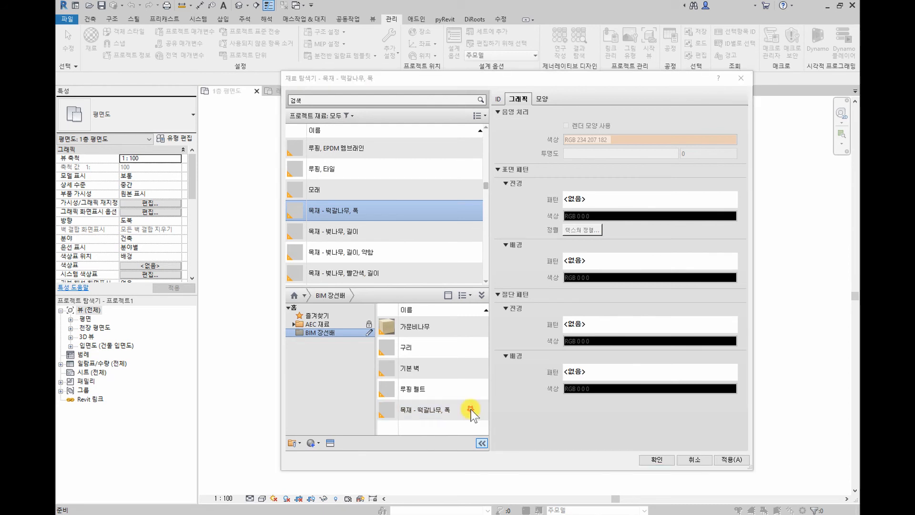
left_click(408, 275)
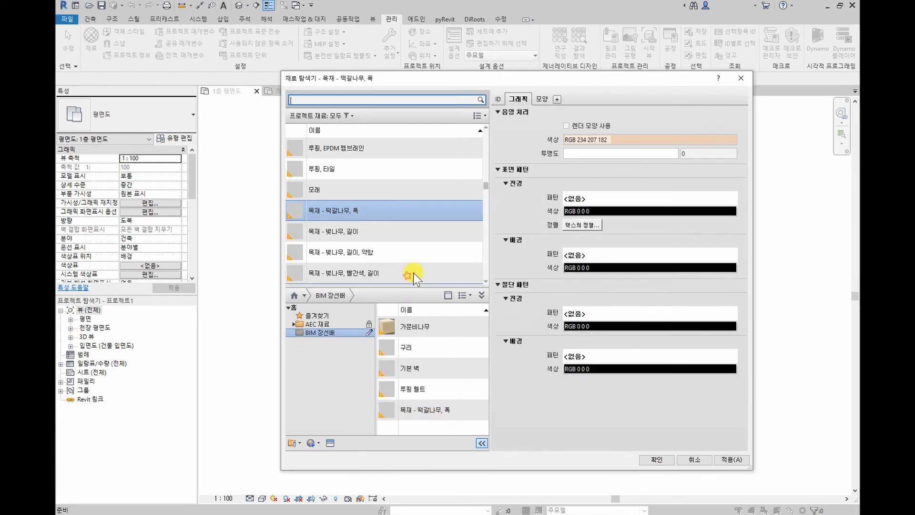
Set the surface patterns to 솔리드 채우기 over 교차해치 1.5mm and the cut patterns to 대각선 교차 해치 5mm over 교차해치.
left_click(598, 200)
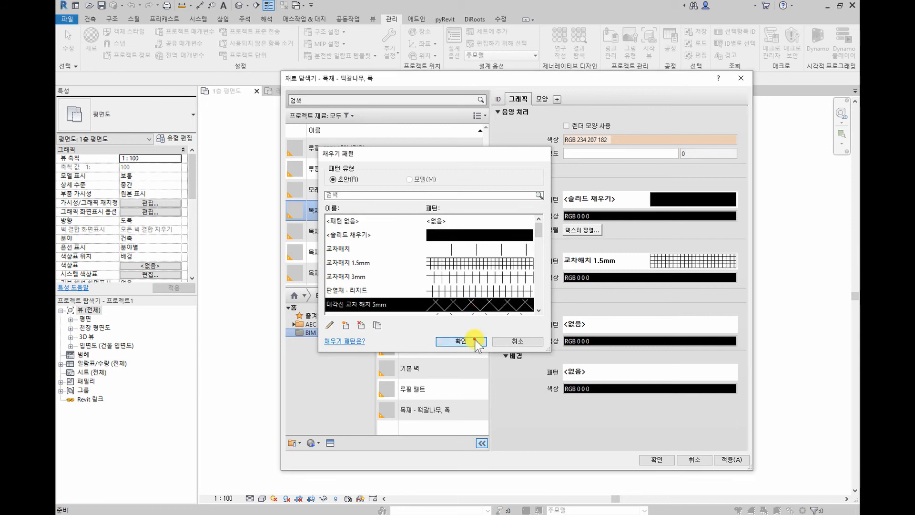
left_click(445, 341)
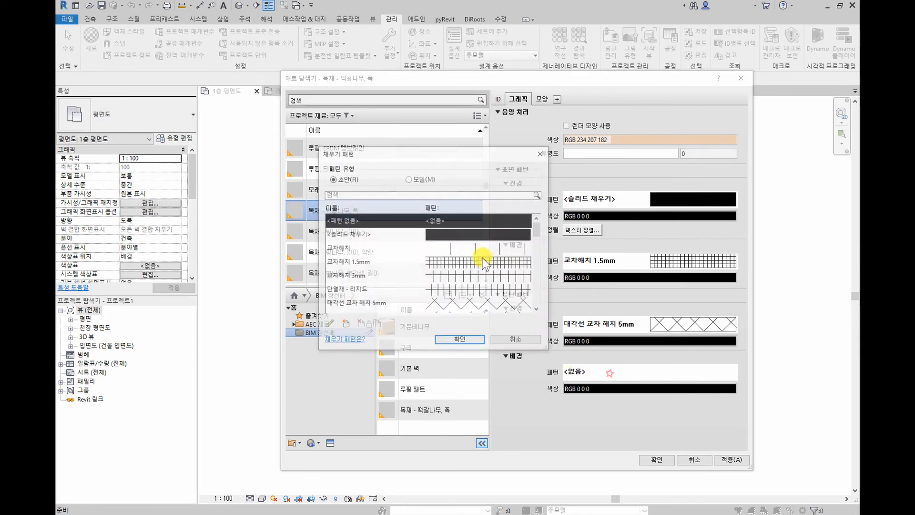
left_click(482, 249)
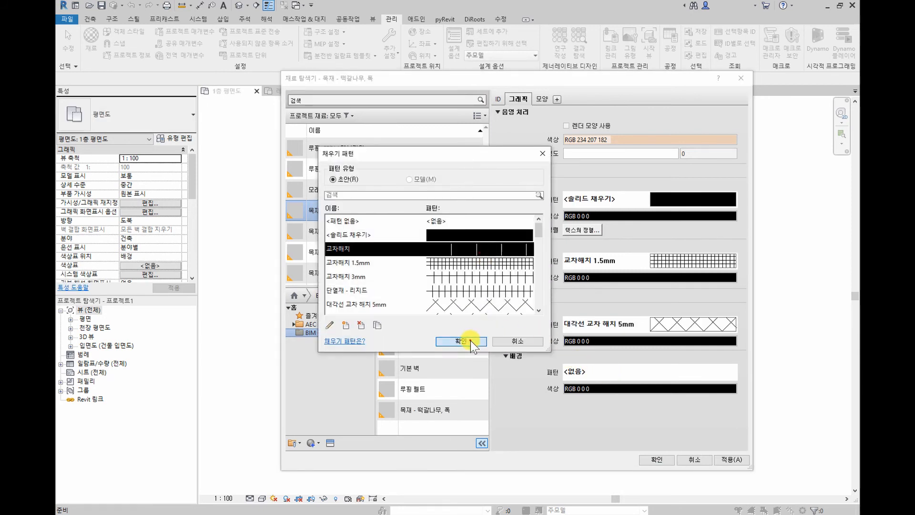
left_click(471, 340)
Copy the edited 목재 - 떡갈나무, 폭 into the BIM 장선배 library and accept the material changes.
left_click_drag(374, 208, 414, 334)
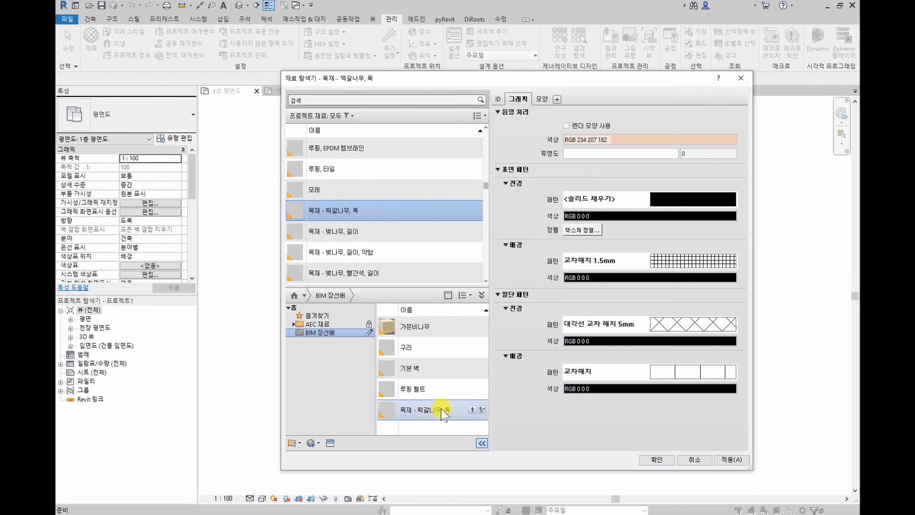
left_click(441, 408)
left_click(651, 457)
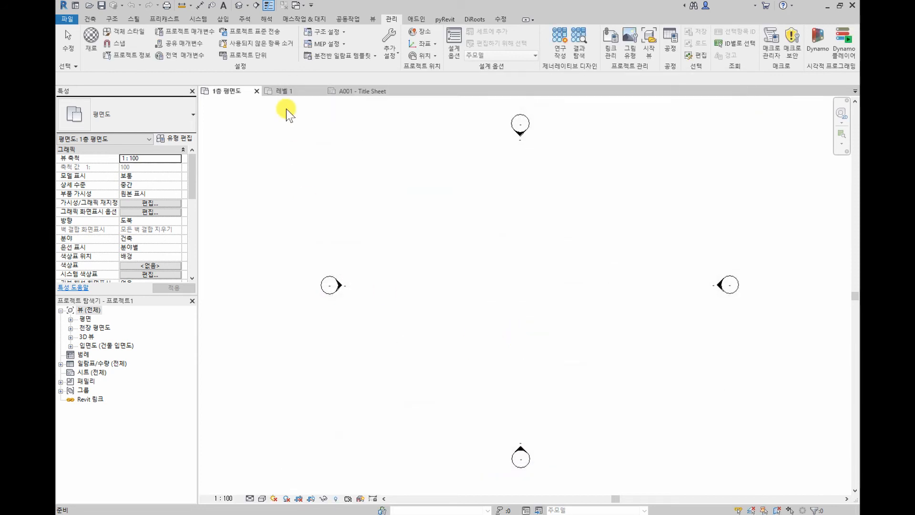
In 프로젝트2's 레벨 1 view, load 목재 - 떡갈나무, 폭 from the BIM 장선배 library into the project materials and accept.
left_click(299, 94)
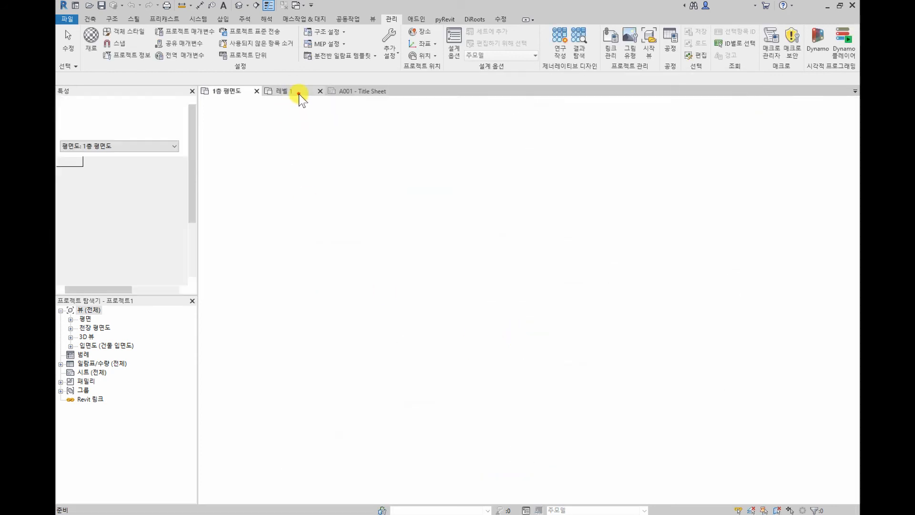
left_click(356, 91)
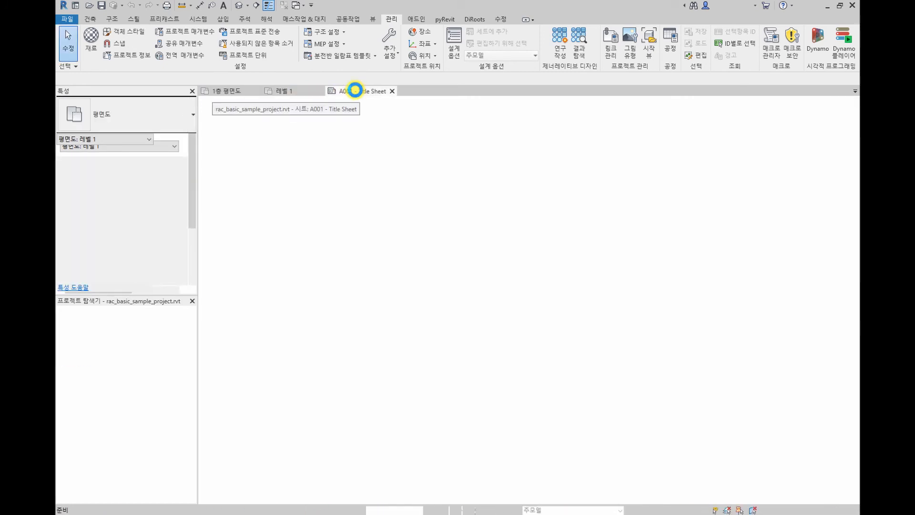
left_click(297, 90)
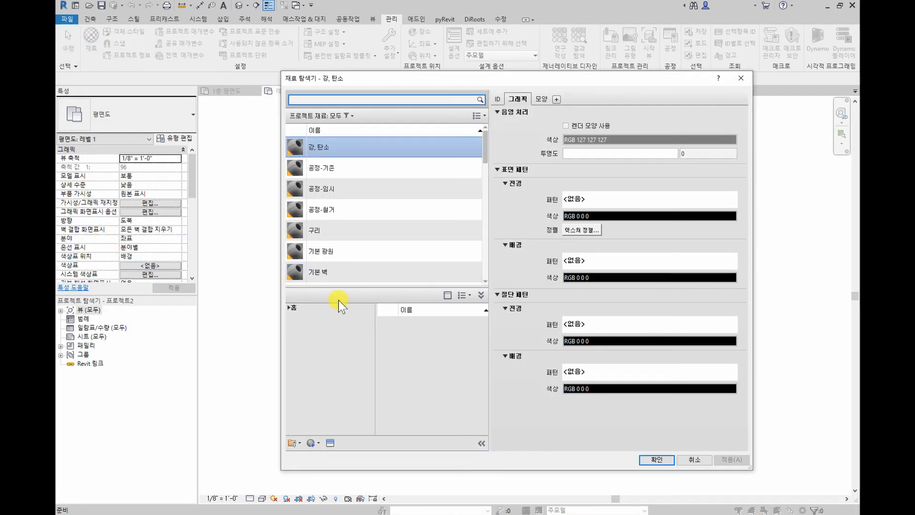
left_click(288, 308)
left_click(317, 333)
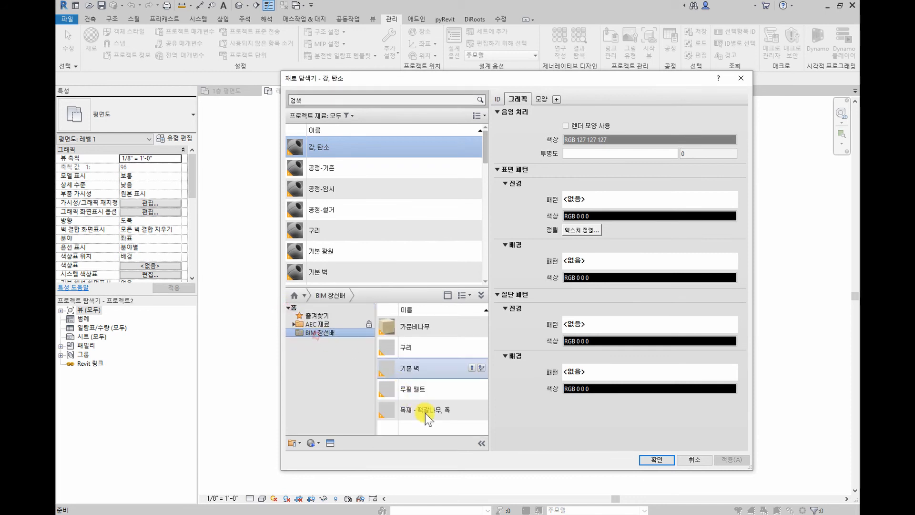
left_click(439, 410)
left_click(470, 409)
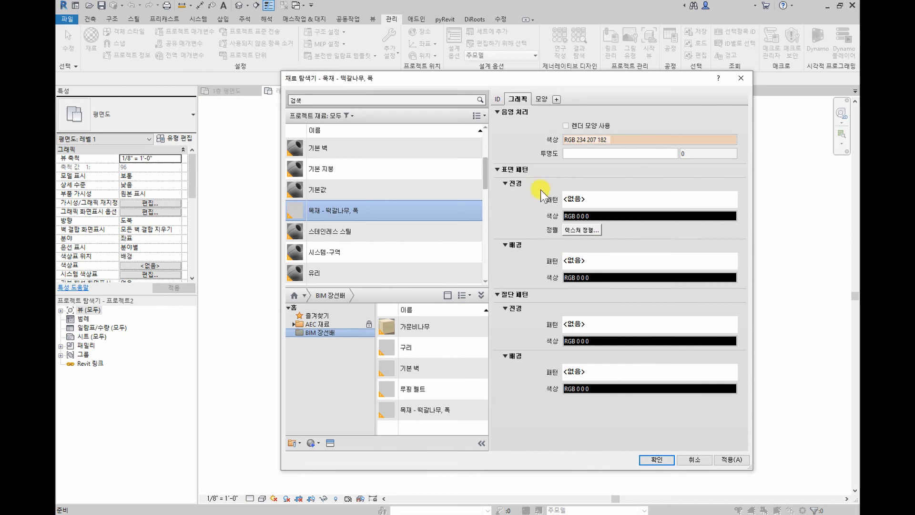
left_click(657, 459)
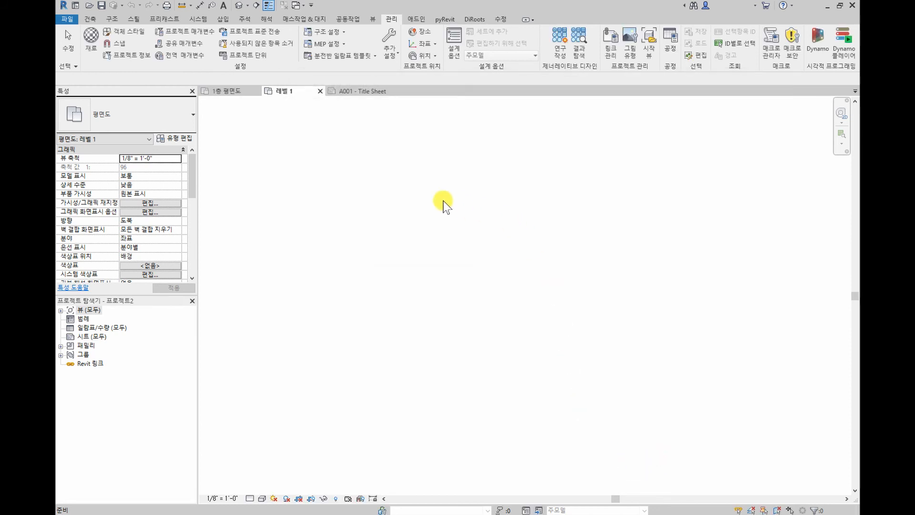
In rac_basic_sample_project, load 목재 - 떡갈나무, 폭 from the BIM 장선배 library, check its graphics and identity data, and accept the change.
left_click(374, 92)
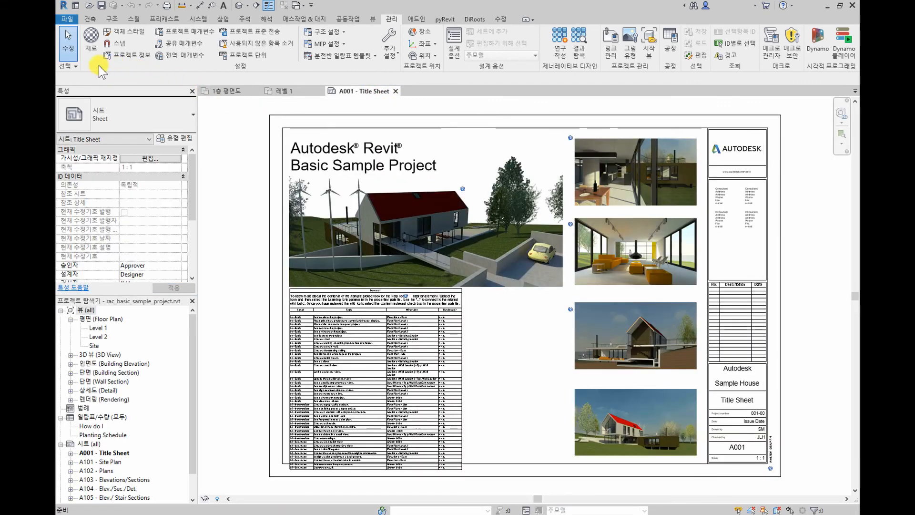
left_click(91, 39)
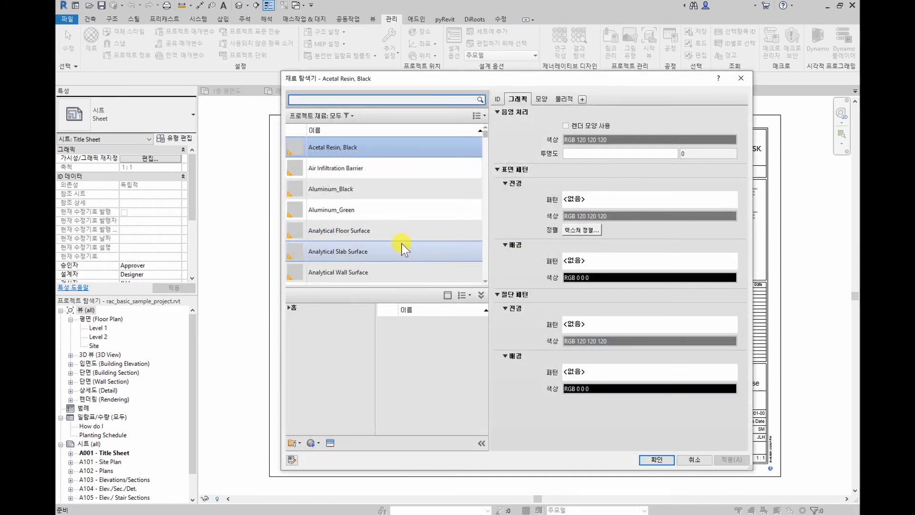
left_click(288, 306)
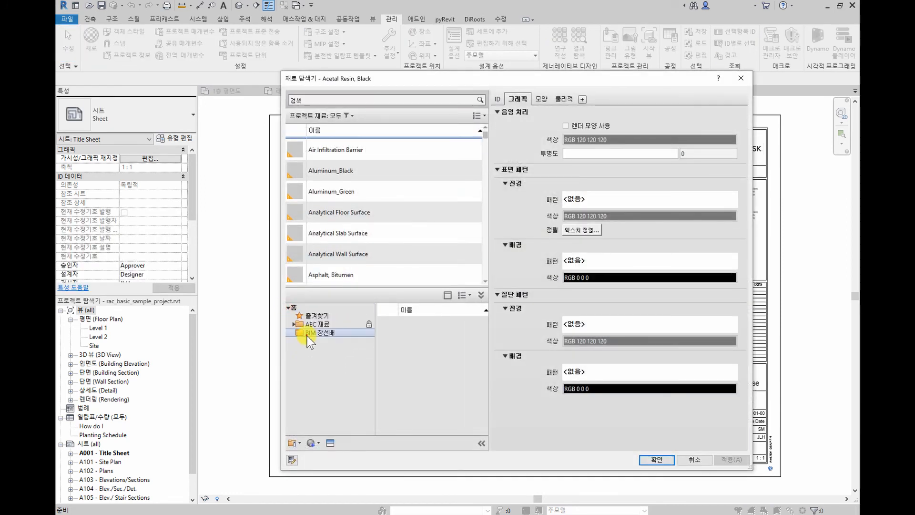
left_click(309, 333)
left_click(426, 410)
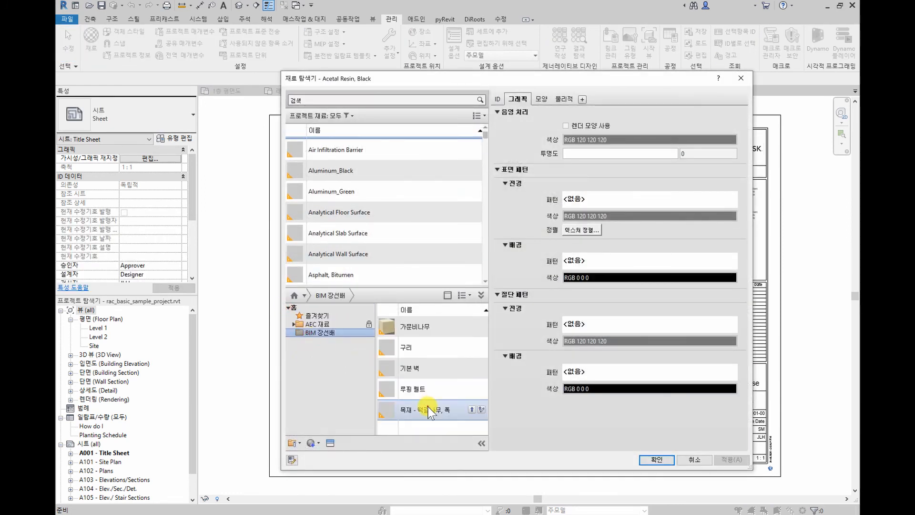
left_click(472, 410)
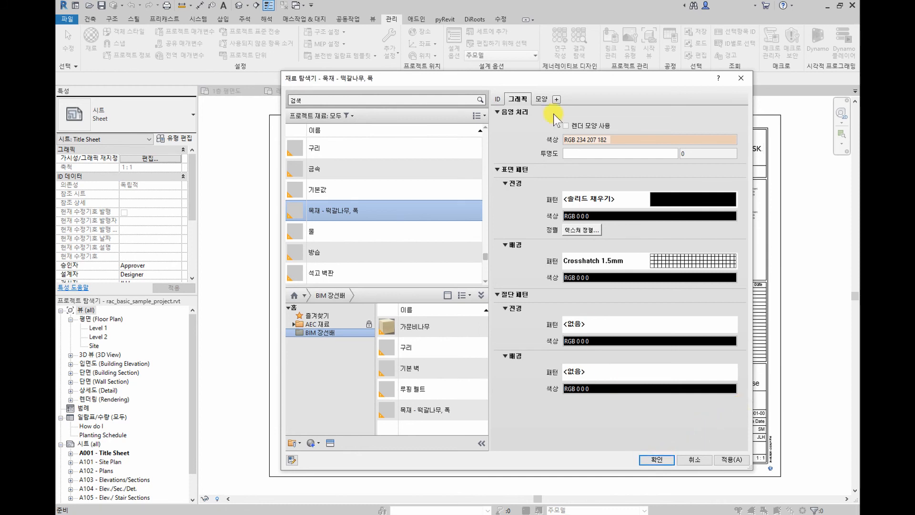
left_click(497, 99)
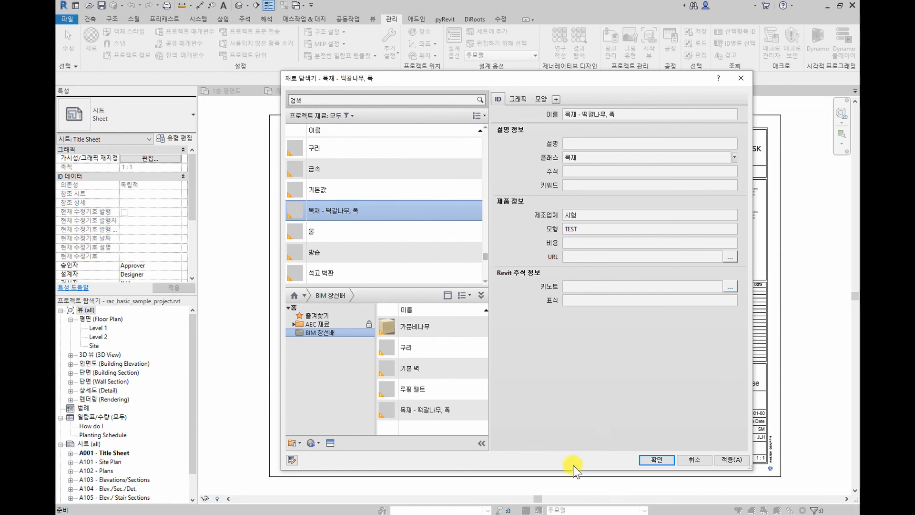
left_click(656, 460)
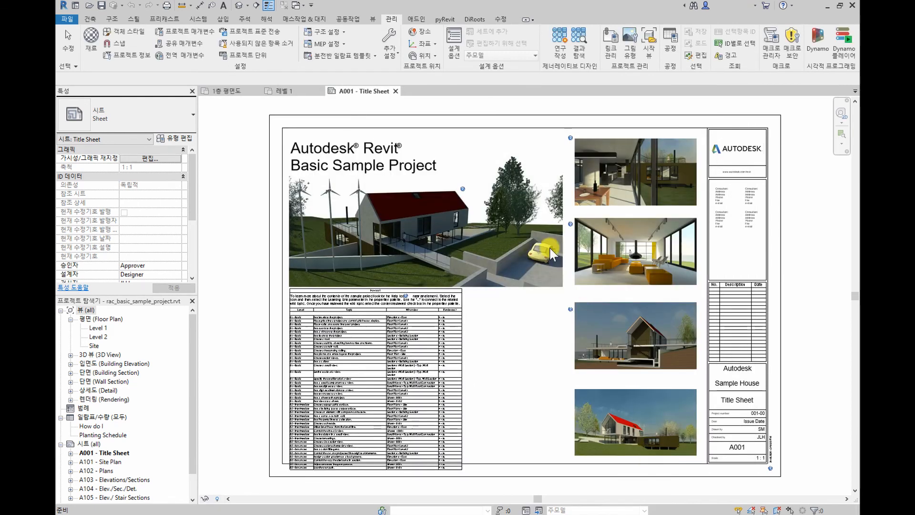
Switch to the 레벨 1 plan view of 프로젝트2.
left_click(291, 88)
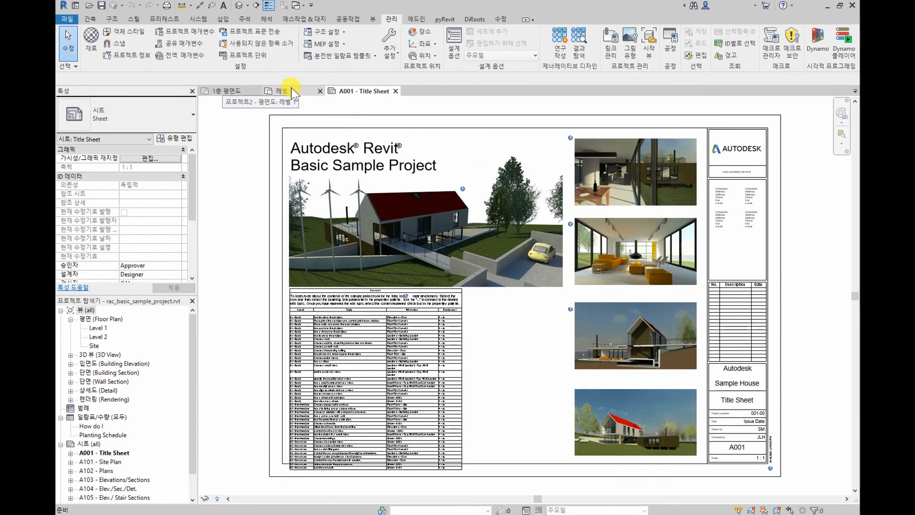